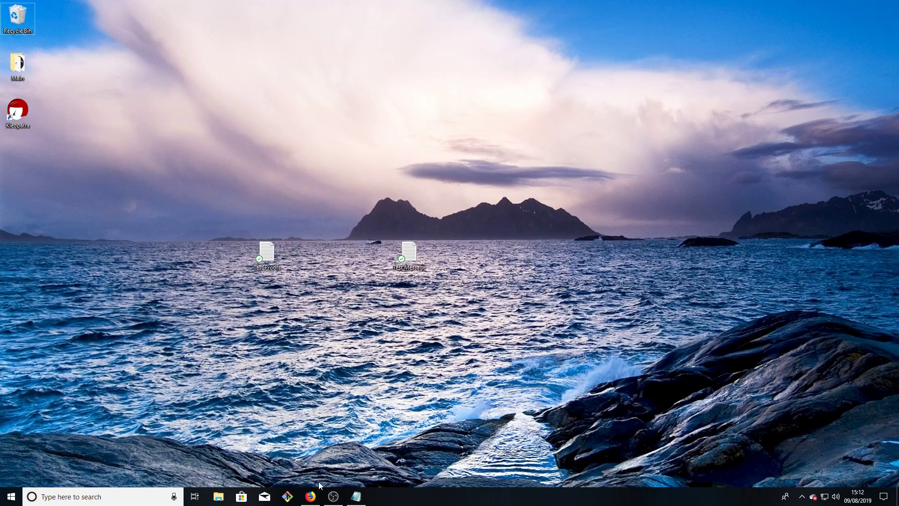
Open Firefox and go to the openpgp.org website
{"action": "left_click", "coordinate": [310, 496]}
{"action": "left_click", "coordinate": [194, 28]}
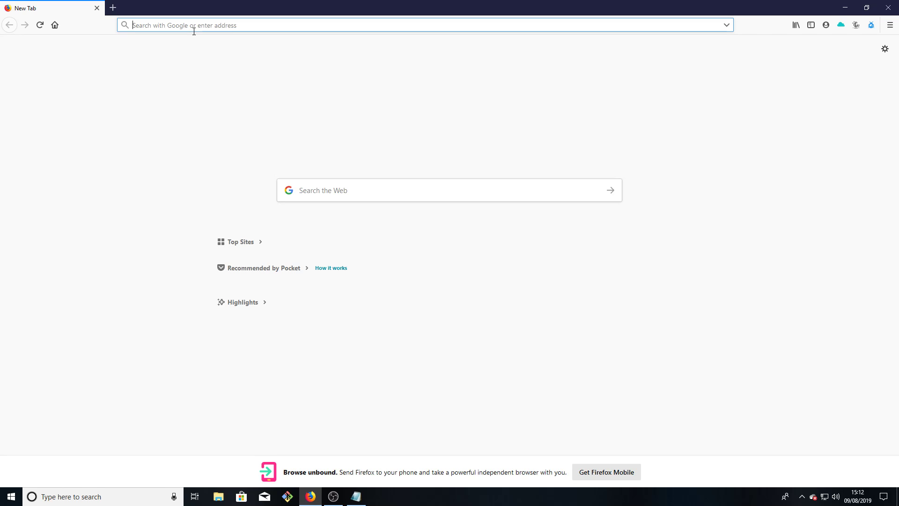
{"action": "type", "text": "openpgp.org/"}
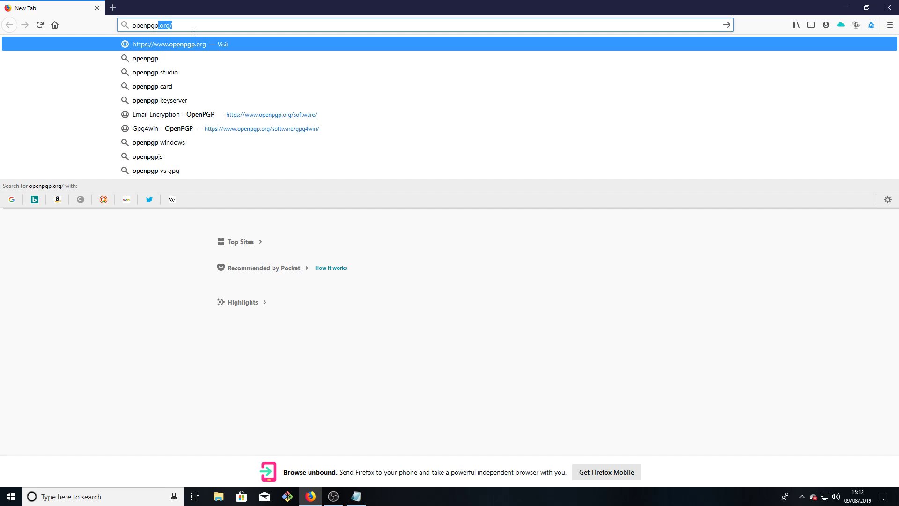
{"action": "key", "text": "Return"}
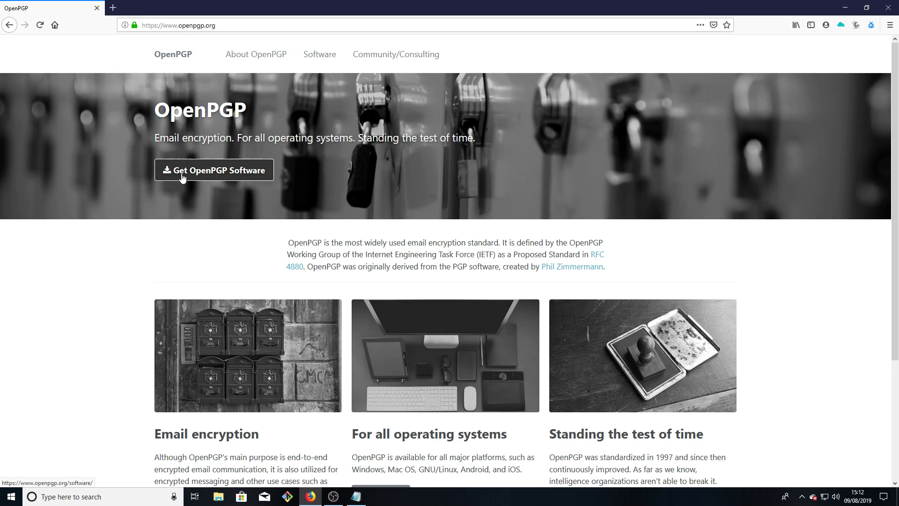
Open the Get OpenPGP Software page and open several listed tools in new tabs
{"action": "left_click", "coordinate": [200, 171]}
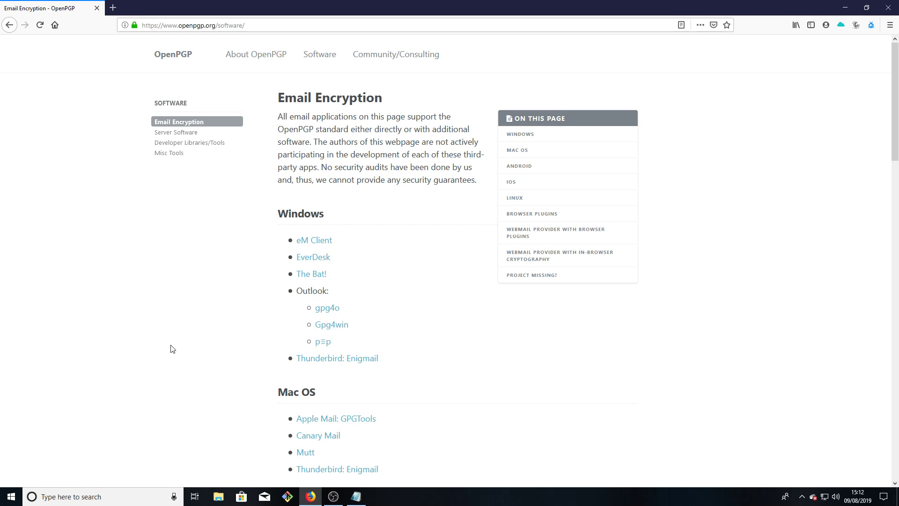
{"action": "middle_click", "coordinate": [245, 268]}
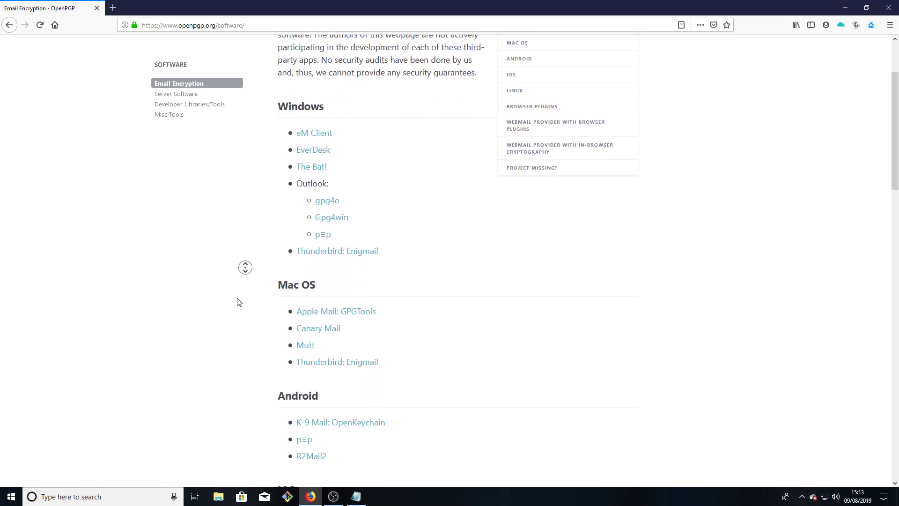
{"action": "middle_click", "coordinate": [229, 307]}
{"action": "middle_click", "coordinate": [228, 358]}
{"action": "middle_click", "coordinate": [235, 276]}
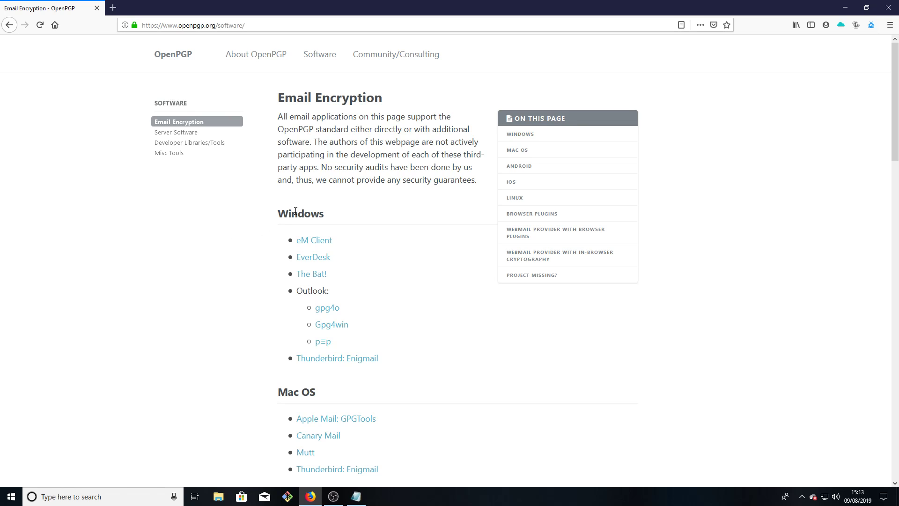
Follow the Gpg4win entry to gpg4win.de and open the Gpg4win 3.1.10 download page
{"action": "left_click", "coordinate": [322, 327]}
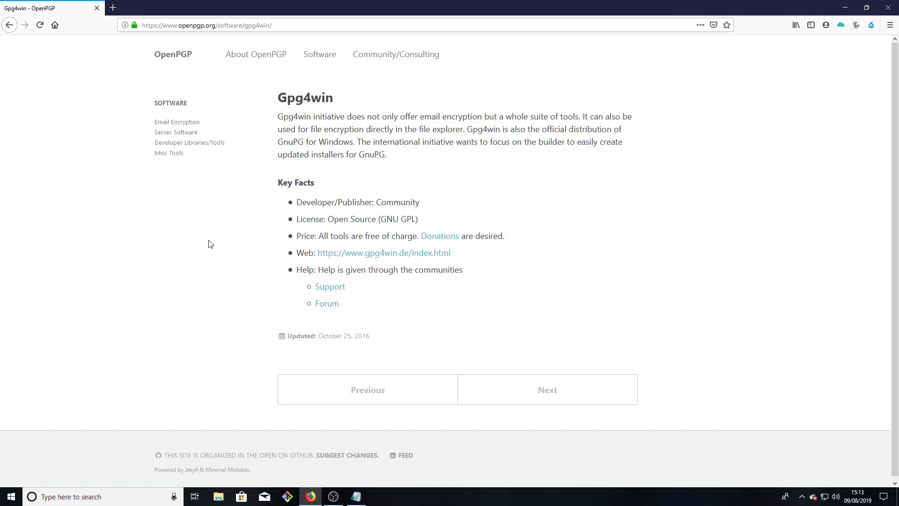
{"action": "left_click", "coordinate": [326, 257]}
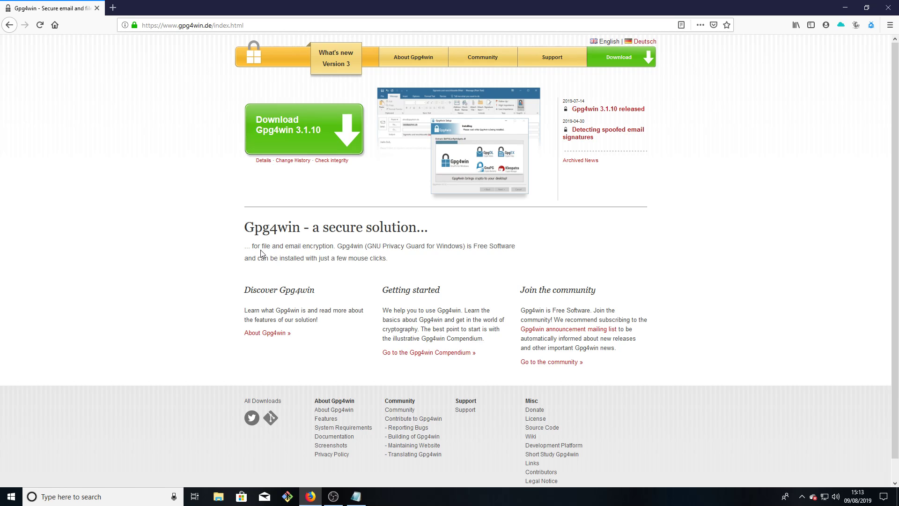
{"action": "left_click", "coordinate": [308, 136]}
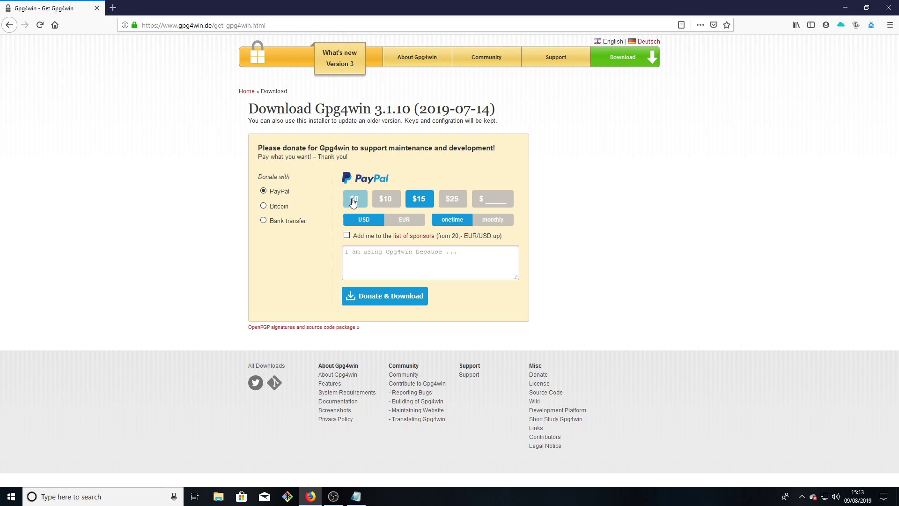
Set the donation amount to $0 and start the Gpg4win download
{"action": "mouse_move", "coordinate": [352, 199]}
{"action": "left_mouse_down"}
{"action": "mouse_move", "coordinate": [327, 215]}
{"action": "mouse_move", "coordinate": [358, 185]}
{"action": "left_mouse_up"}
{"action": "left_click", "coordinate": [443, 156]}
{"action": "left_click", "coordinate": [450, 201]}
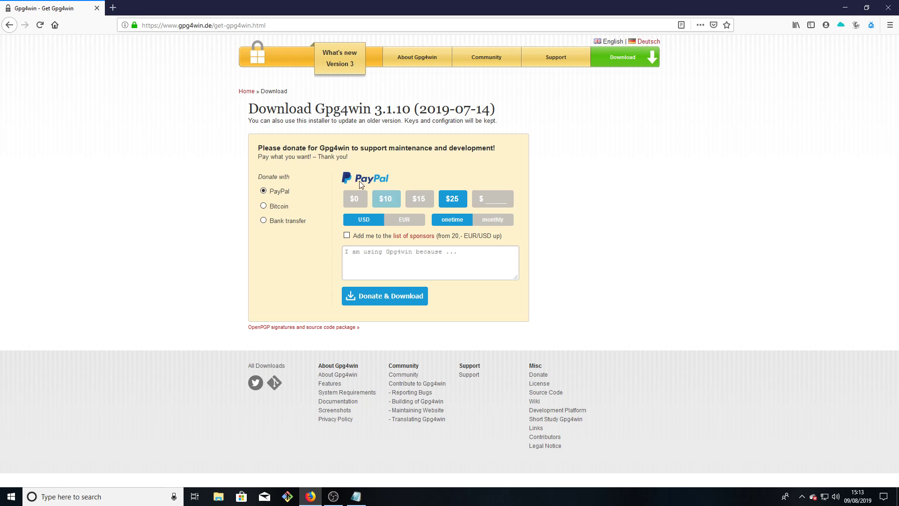
{"action": "left_click", "coordinate": [352, 199]}
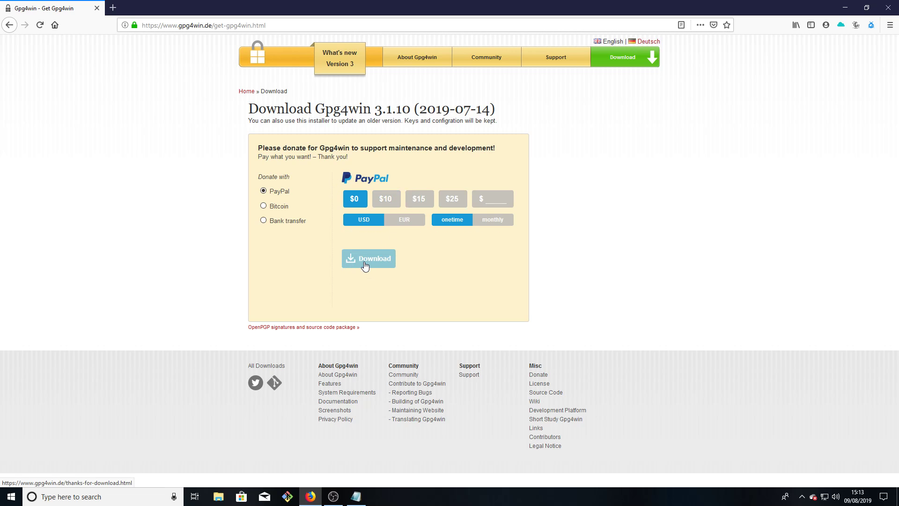
{"action": "left_click", "coordinate": [364, 263]}
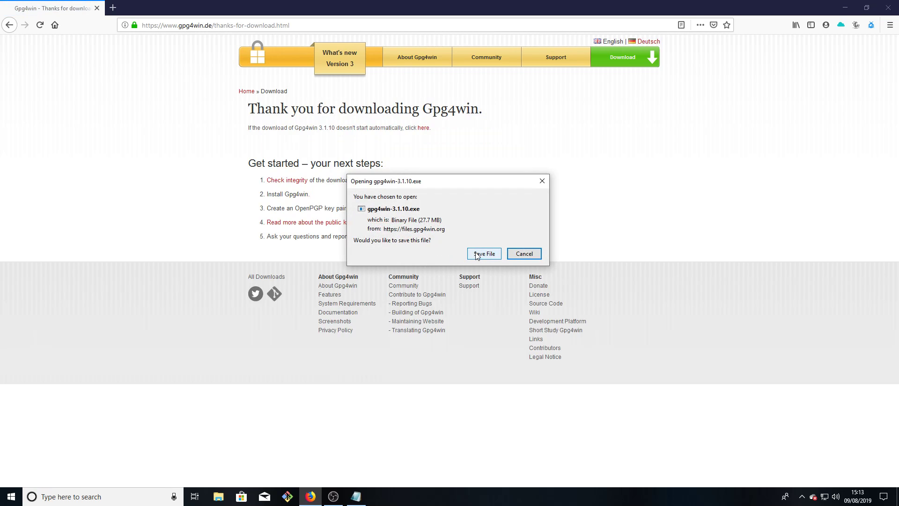
Save gpg4win-3.1.10.exe and run it from the Firefox downloads list
{"action": "left_click", "coordinate": [477, 254]}
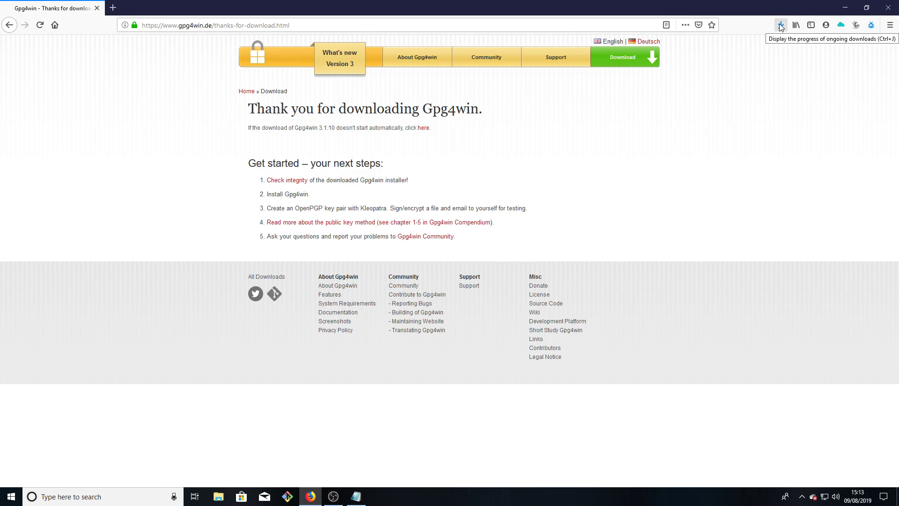
{"action": "left_click", "coordinate": [781, 26]}
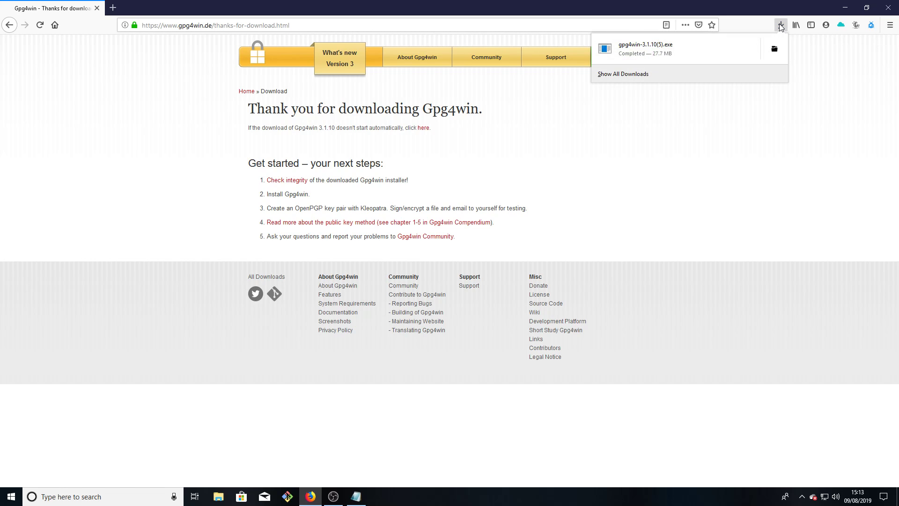
{"action": "left_click", "coordinate": [659, 53]}
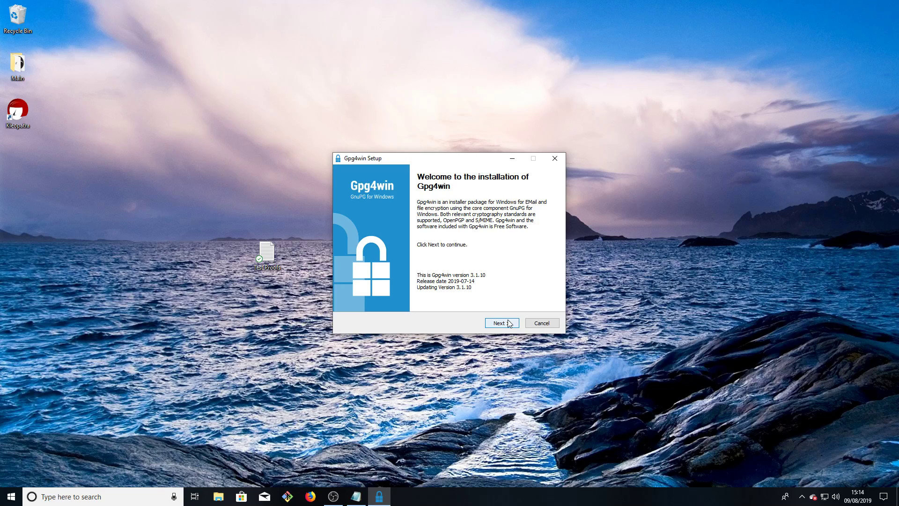
Install Gpg4win 3.1.10 with the default components into the default folder
{"action": "left_click", "coordinate": [509, 323]}
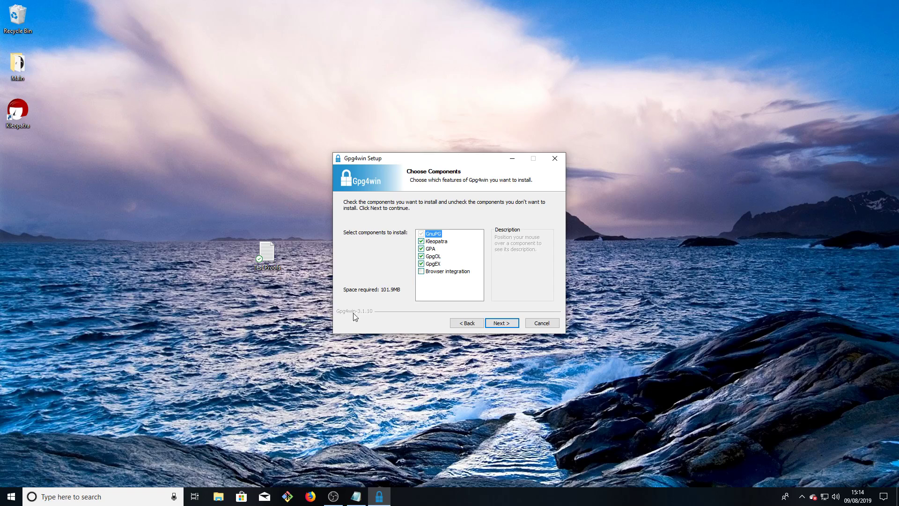
{"action": "left_click", "coordinate": [501, 324]}
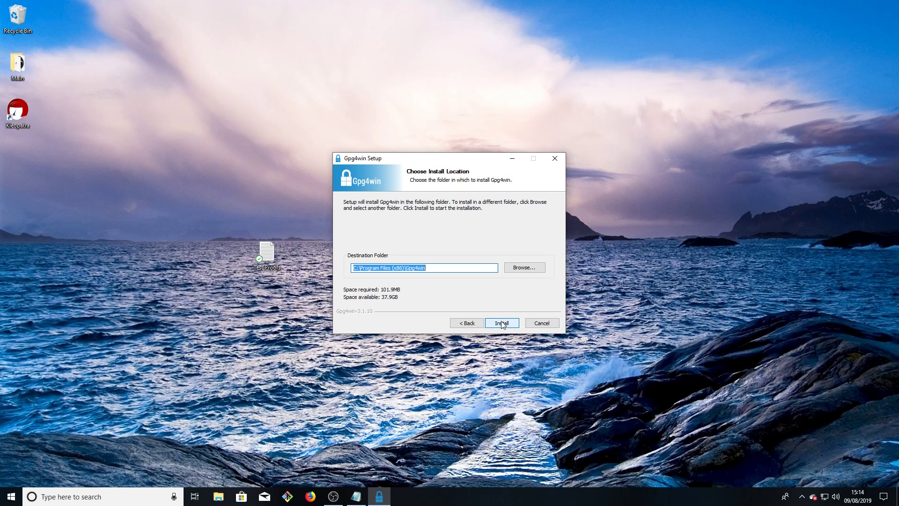
{"action": "left_click", "coordinate": [435, 268]}
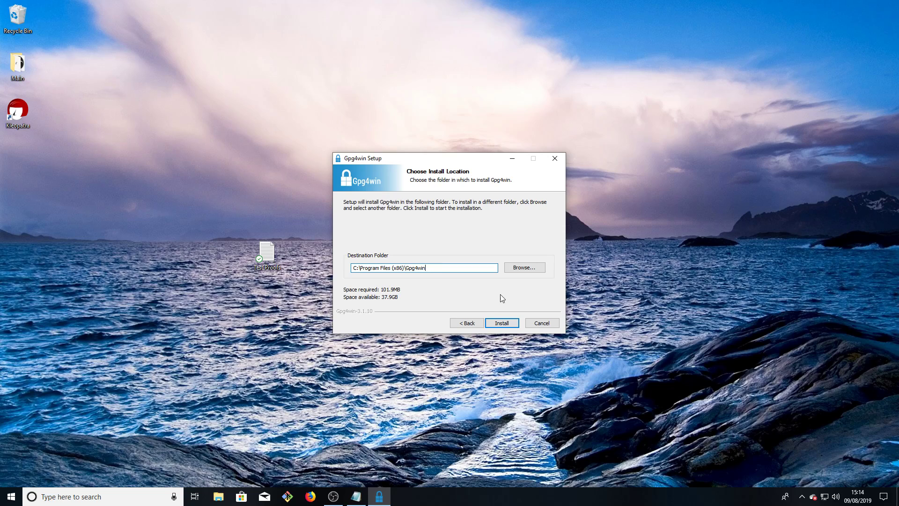
{"action": "left_click", "coordinate": [501, 323]}
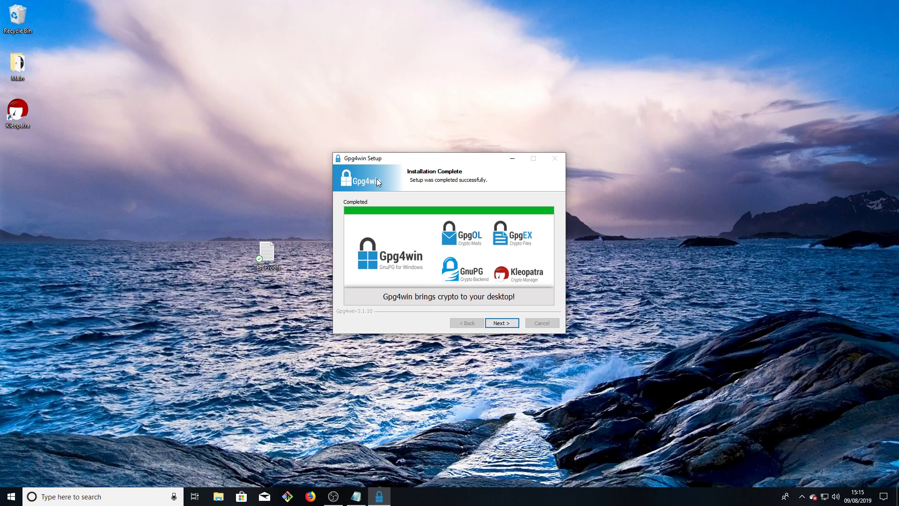
{"action": "left_click", "coordinate": [508, 327]}
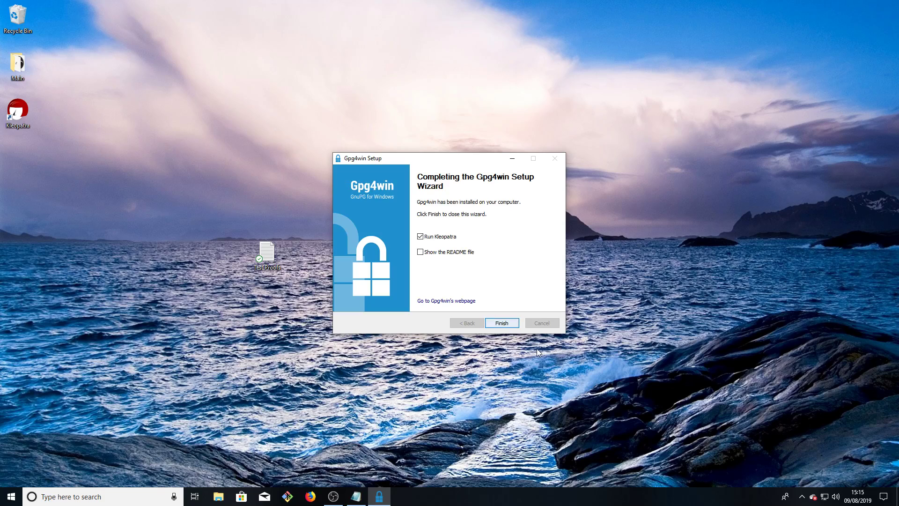
Launch Kleopatra and delete the existing Test1 certificate together with its secret key
{"action": "left_click", "coordinate": [501, 323]}
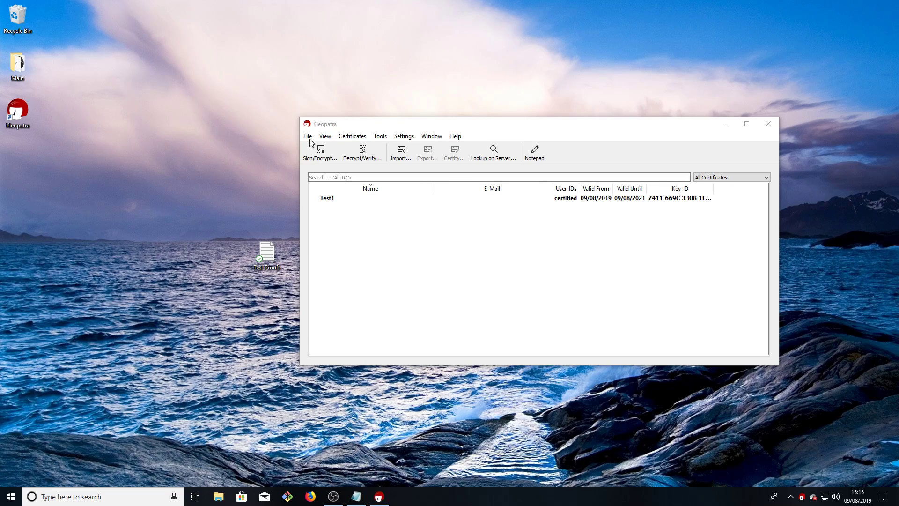
{"action": "left_click", "coordinate": [343, 197]}
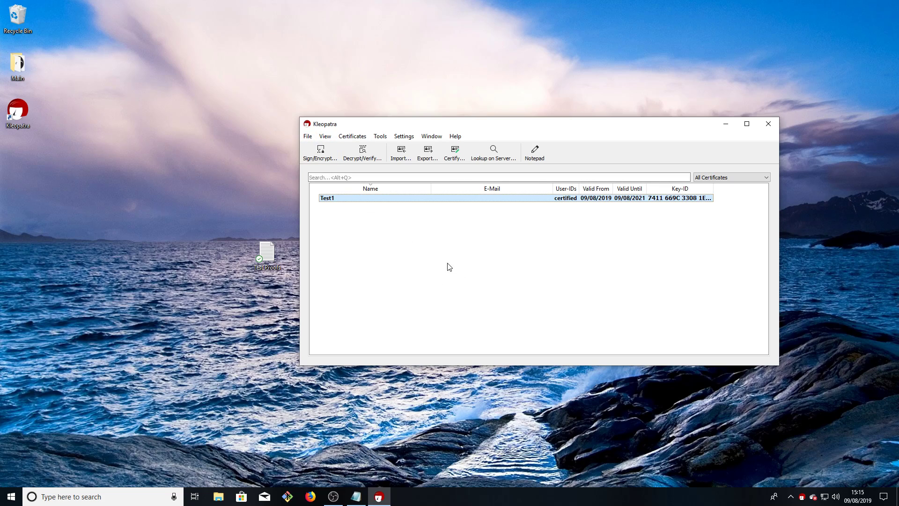
{"action": "key", "text": "Delete"}
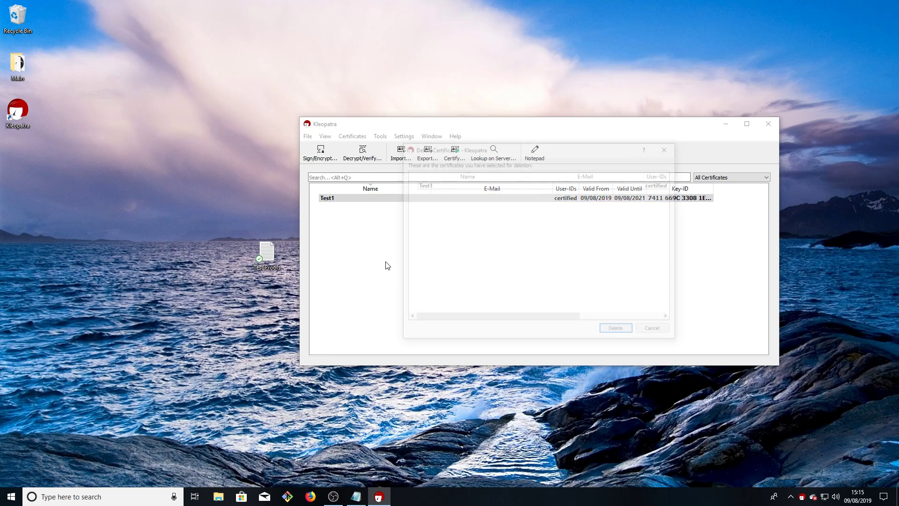
{"action": "left_click", "coordinate": [622, 333]}
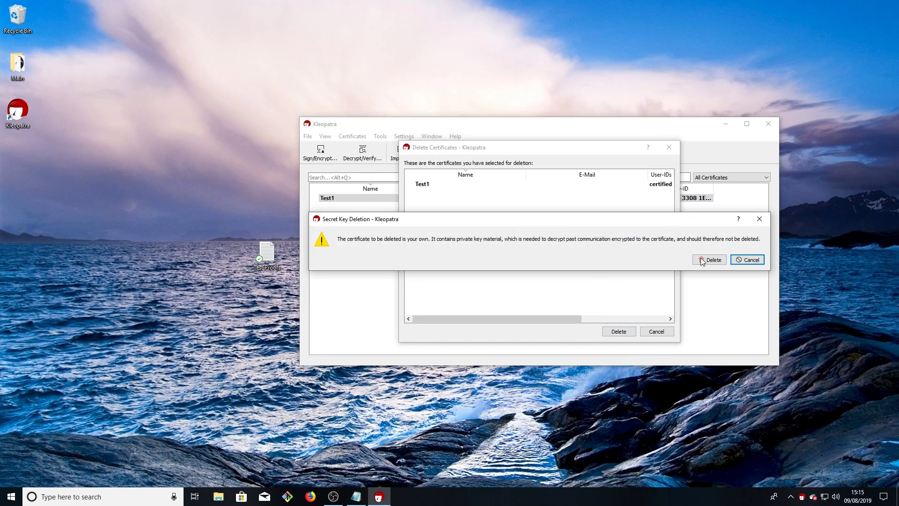
{"action": "left_click", "coordinate": [705, 259]}
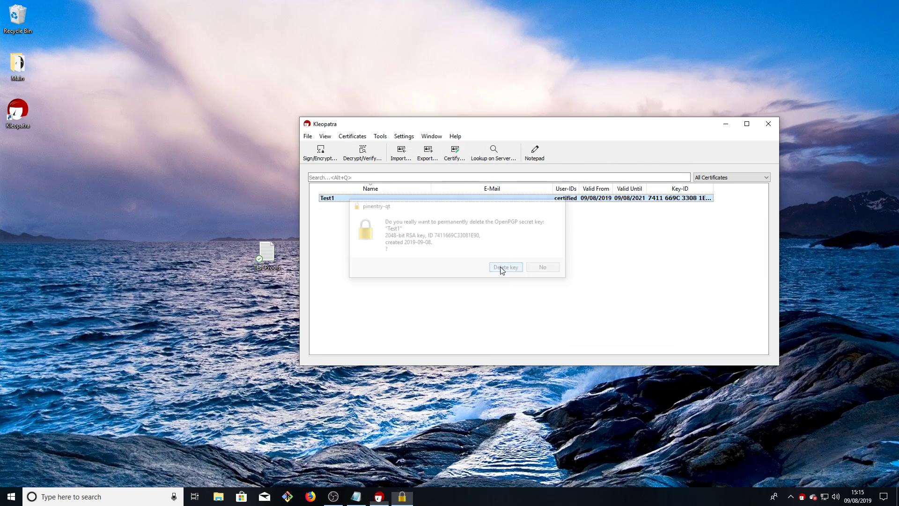
{"action": "left_click", "coordinate": [515, 267]}
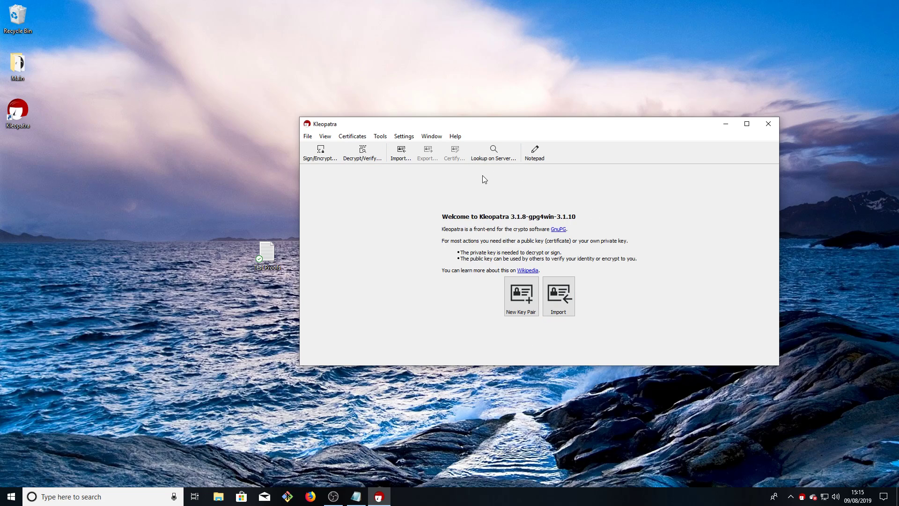
Start a new personal OpenPGP key pair from the File menu with the name Test1
{"action": "left_click", "coordinate": [307, 136]}
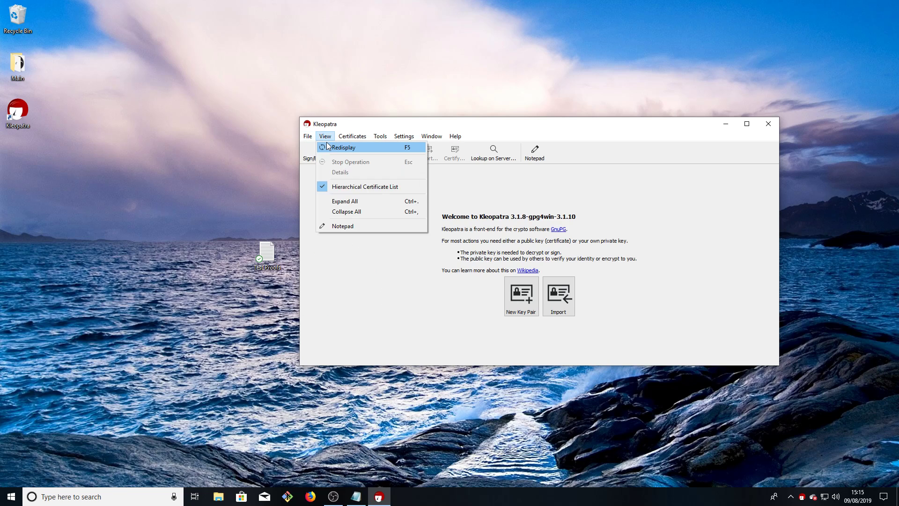
{"action": "left_click", "coordinate": [304, 146]}
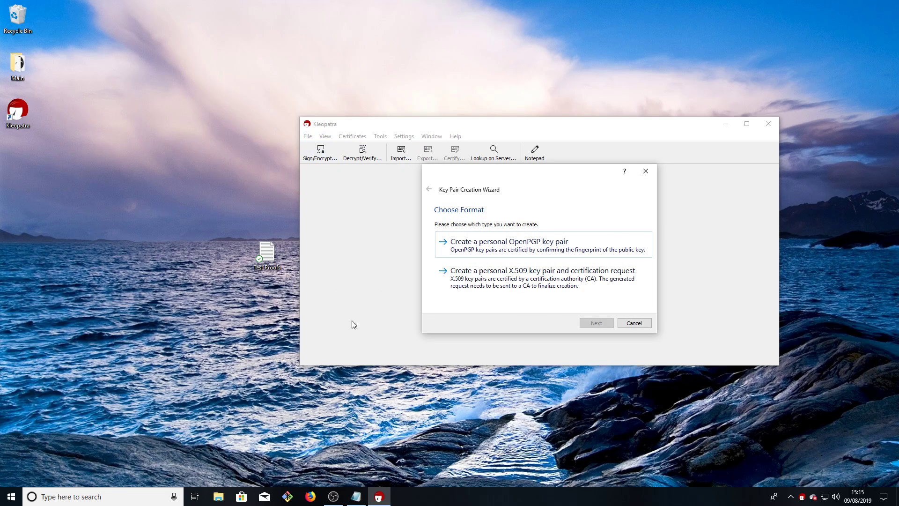
{"action": "left_click", "coordinate": [540, 249]}
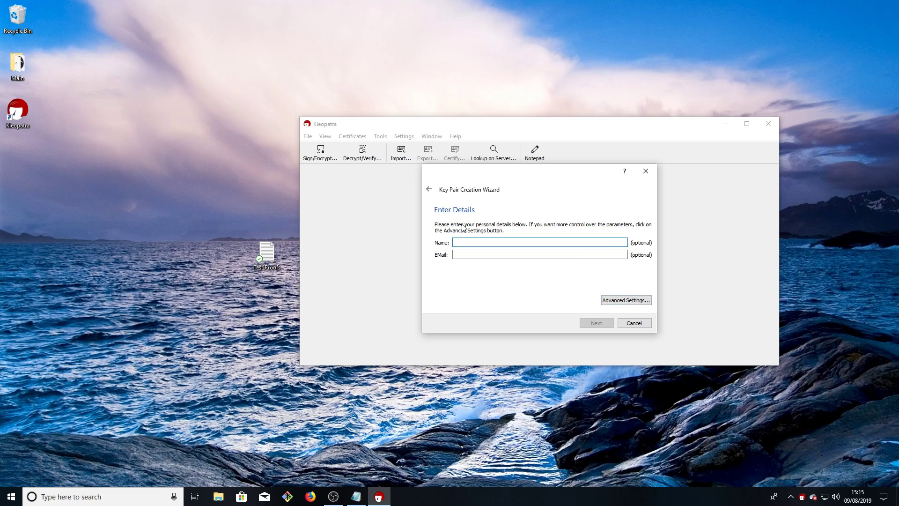
{"action": "type", "text": "Test1"}
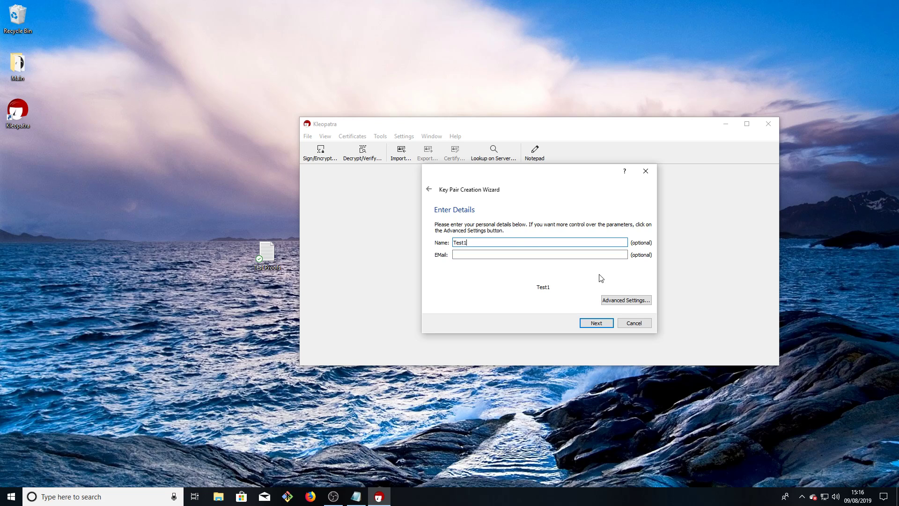
{"action": "left_click", "coordinate": [620, 305]}
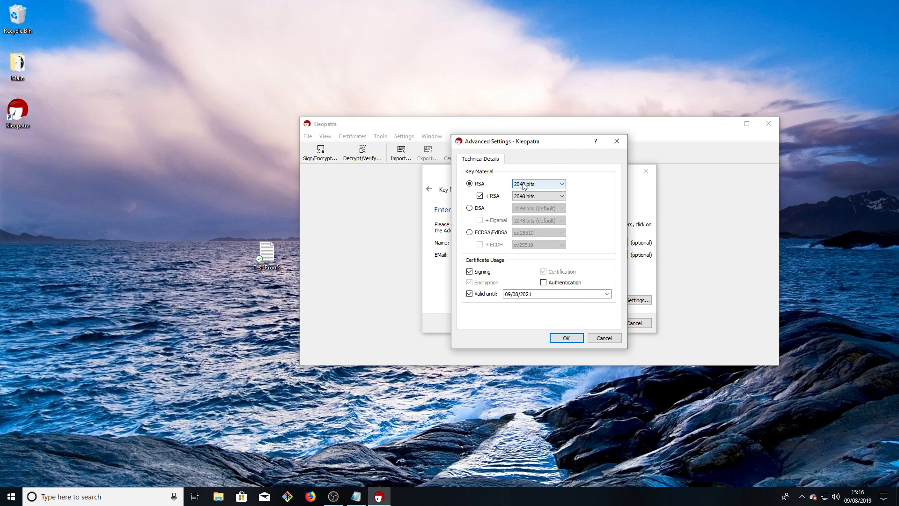
Keep the RSA 2048-bit advanced settings and continue to the Review Parameters page
{"action": "left_click", "coordinate": [566, 339]}
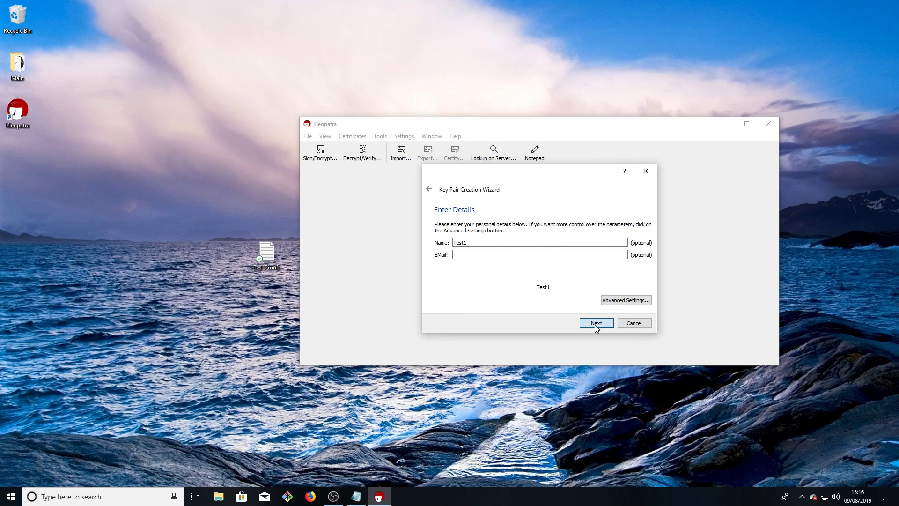
{"action": "left_click", "coordinate": [596, 326]}
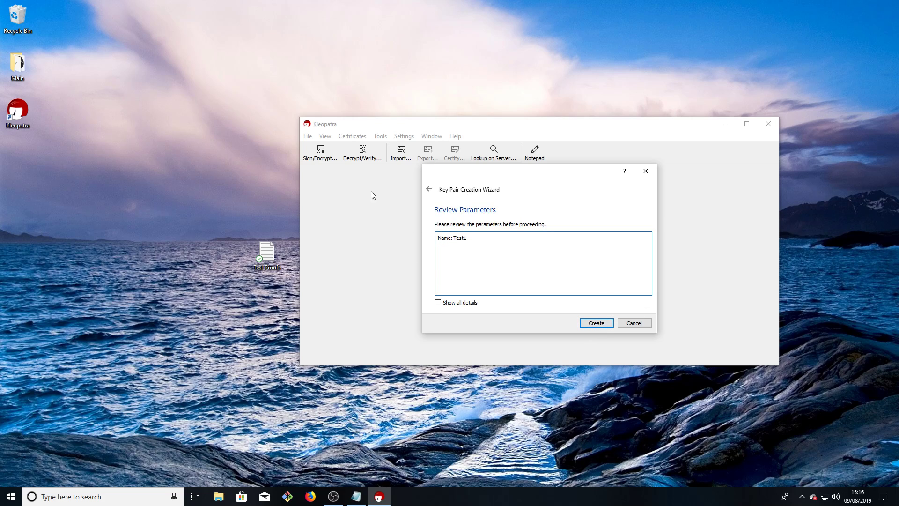
Show all Test1 key details (RSA 2048, valid until 09/08/2021) and create the key
{"action": "left_click", "coordinate": [436, 302]}
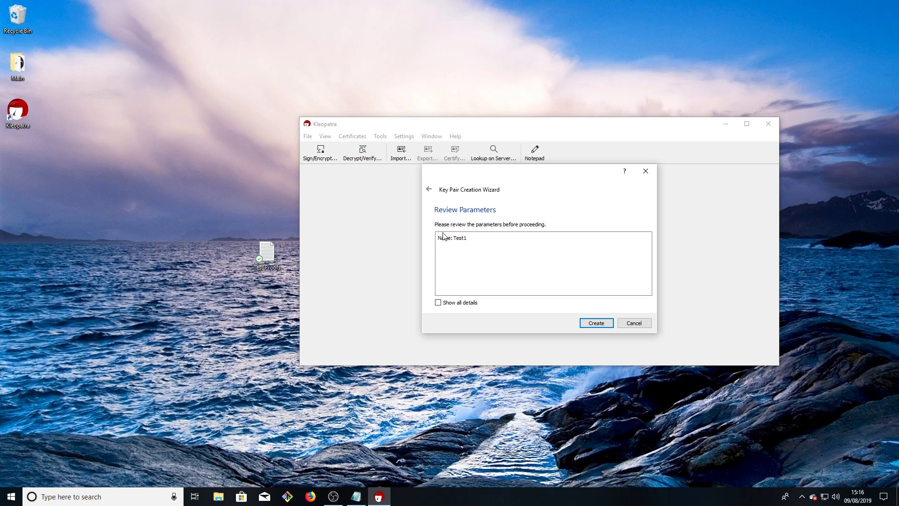
{"action": "left_click", "coordinate": [438, 303]}
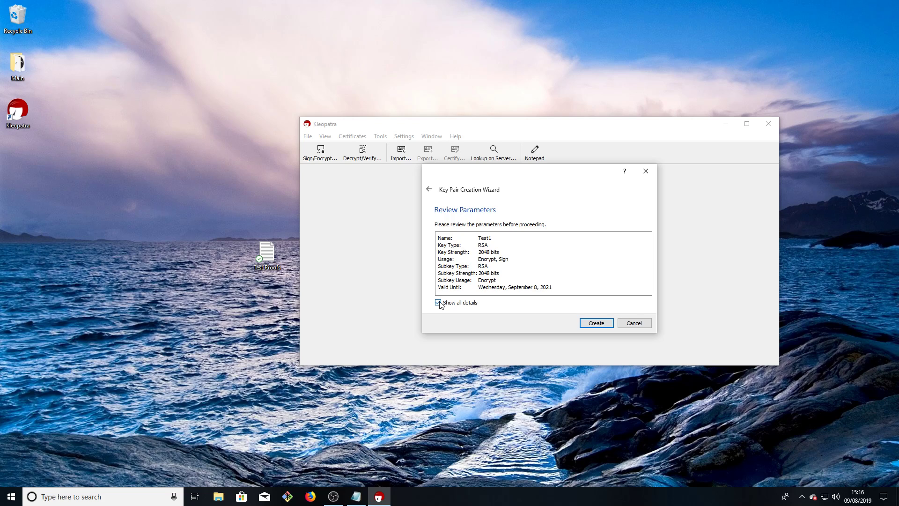
{"action": "left_click", "coordinate": [595, 323]}
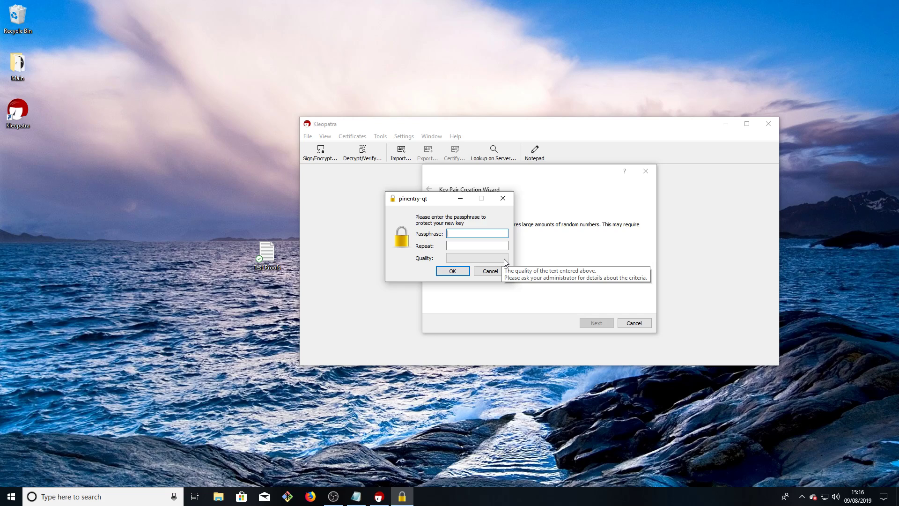
Protect the Test1 key with a passphrase, close the wizard, and select the new certificate
{"action": "type", "text": "**********"}
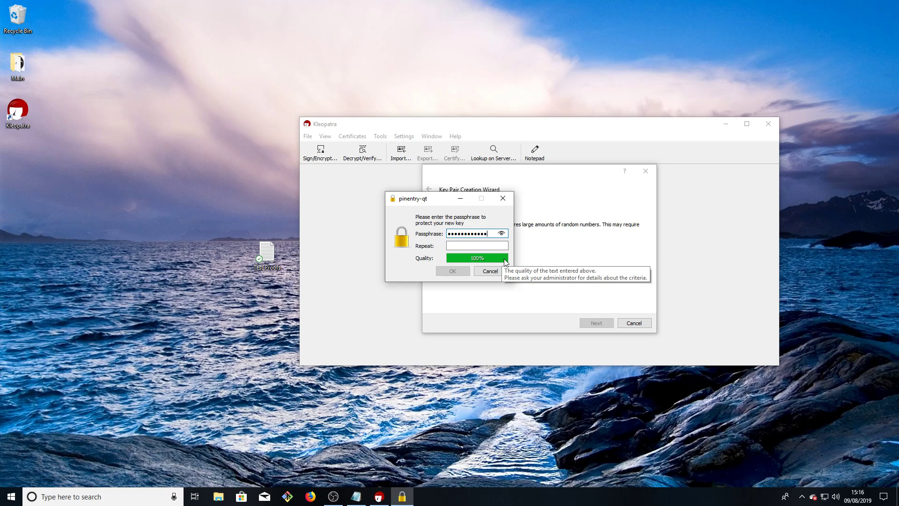
{"action": "key", "text": "Tab"}
{"action": "type", "text": "********"}
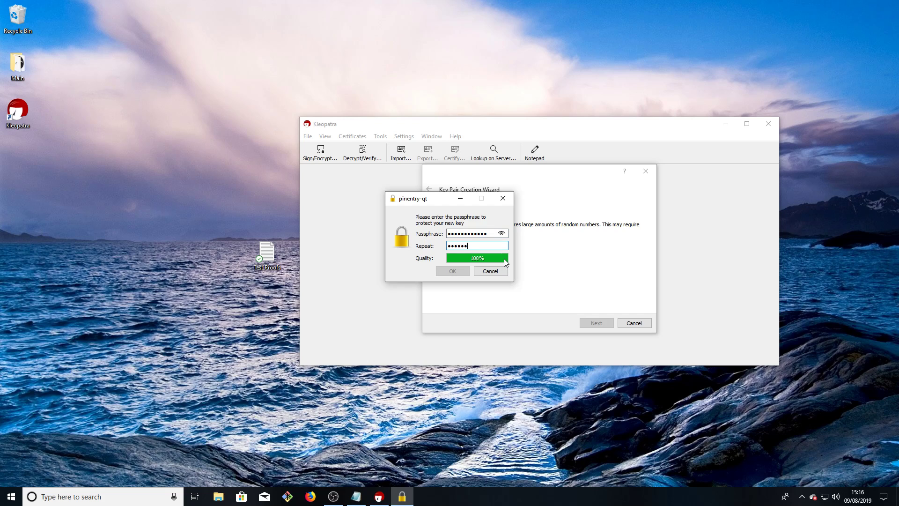
{"action": "type", "text": "****"}
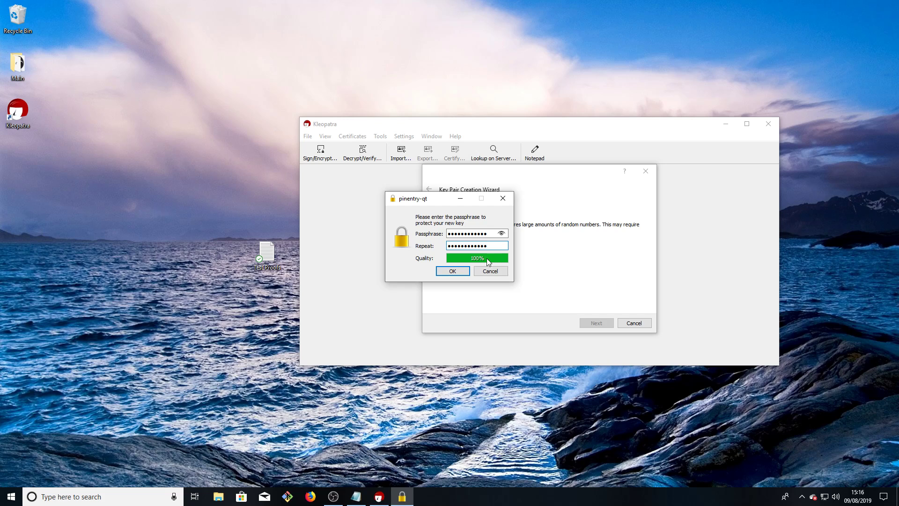
{"action": "left_click", "coordinate": [449, 271]}
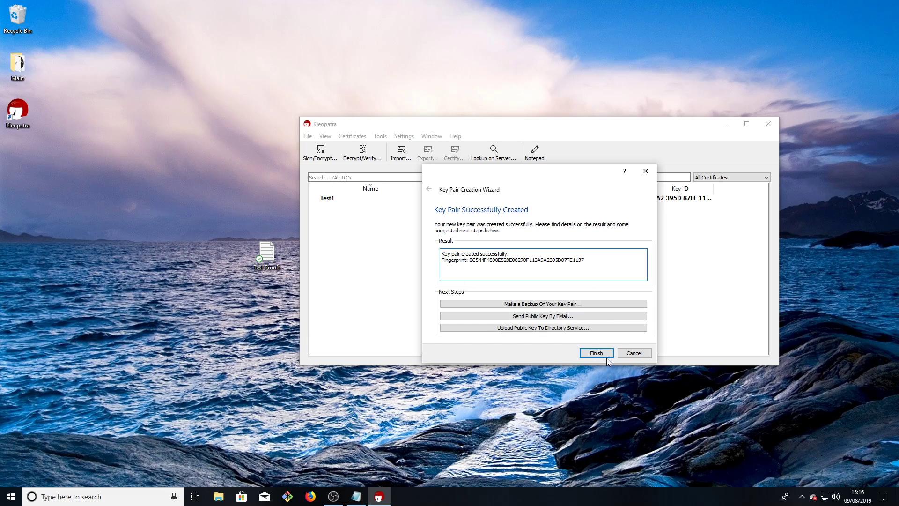
{"action": "left_click", "coordinate": [603, 357]}
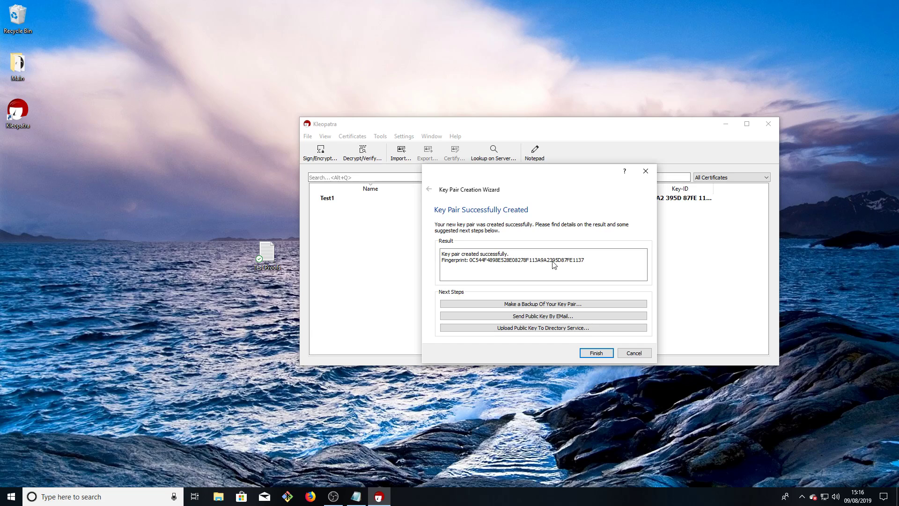
{"action": "left_click", "coordinate": [595, 353]}
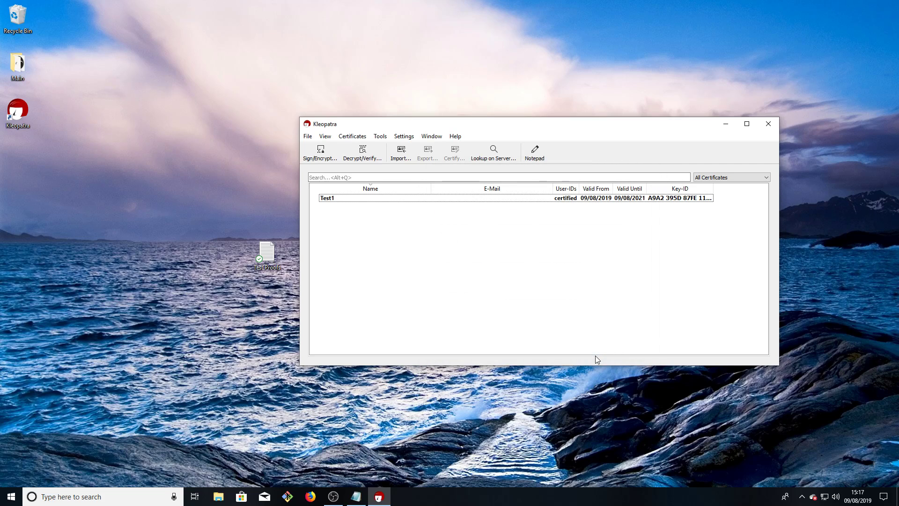
{"action": "left_click", "coordinate": [347, 201]}
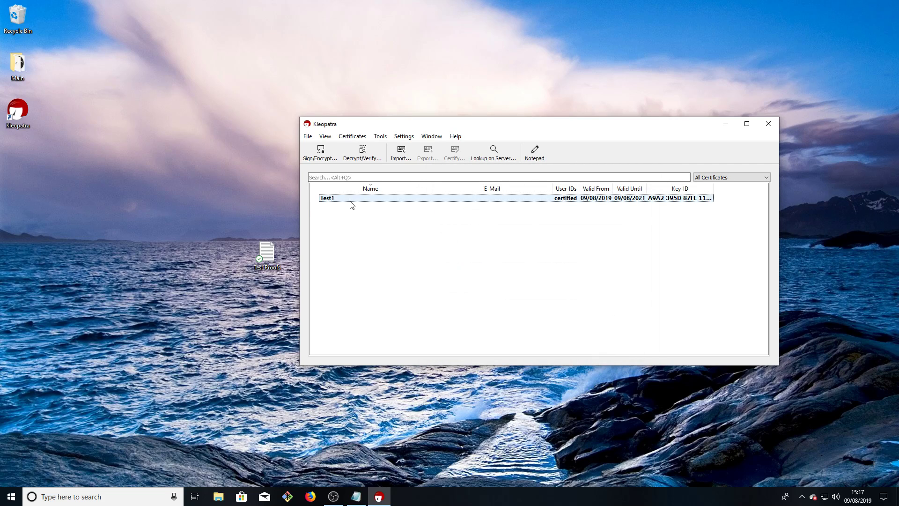
Export the Test1 public certificate to the Desktop as Test1Public
{"action": "right_click", "coordinate": [374, 203]}
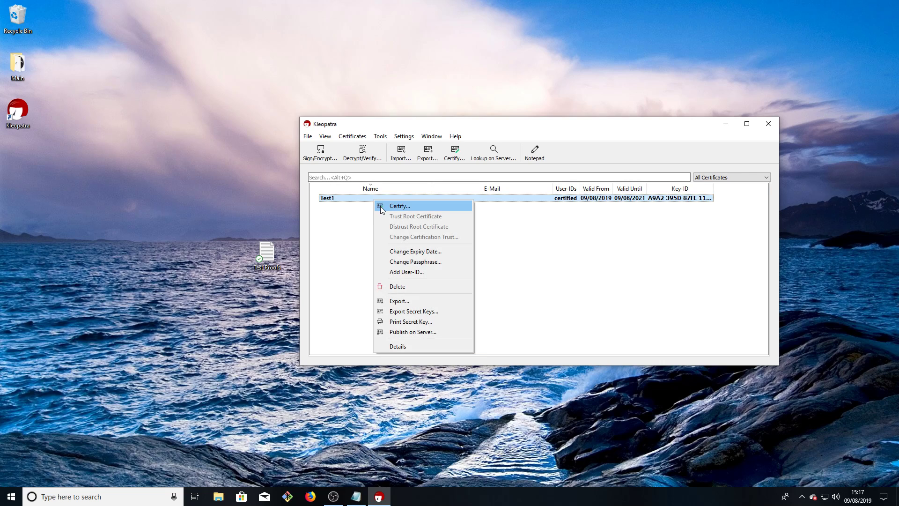
{"action": "left_click", "coordinate": [437, 300]}
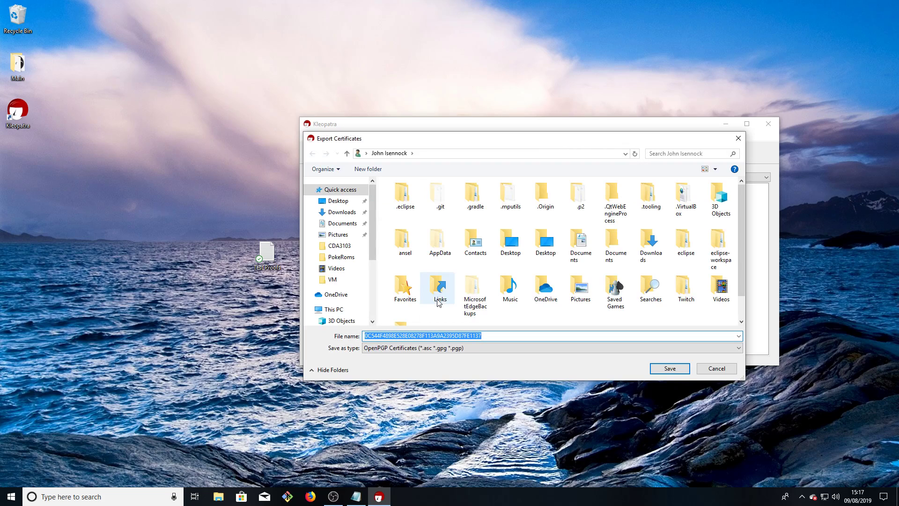
{"action": "scroll", "coordinate": [356, 309], "scroll_direction": "down", "scroll_amount": 1}
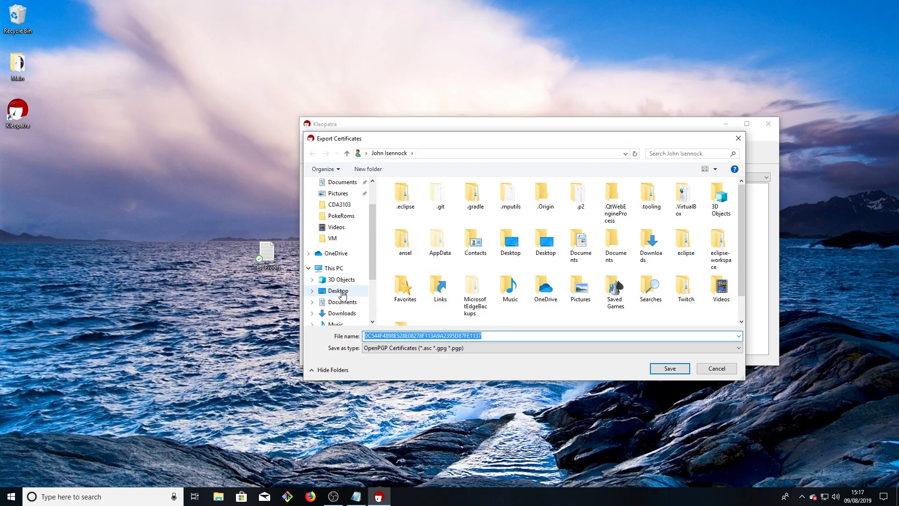
{"action": "left_click", "coordinate": [341, 292]}
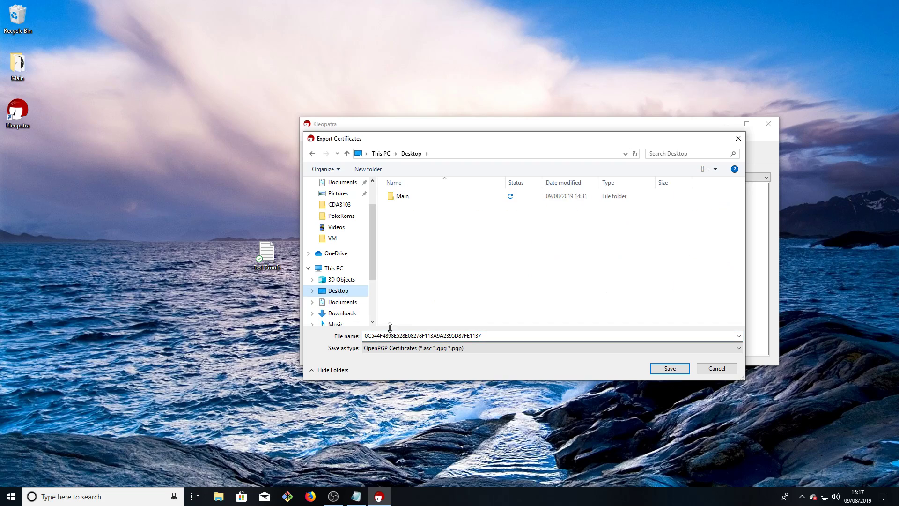
{"action": "double_click", "coordinate": [500, 335]}
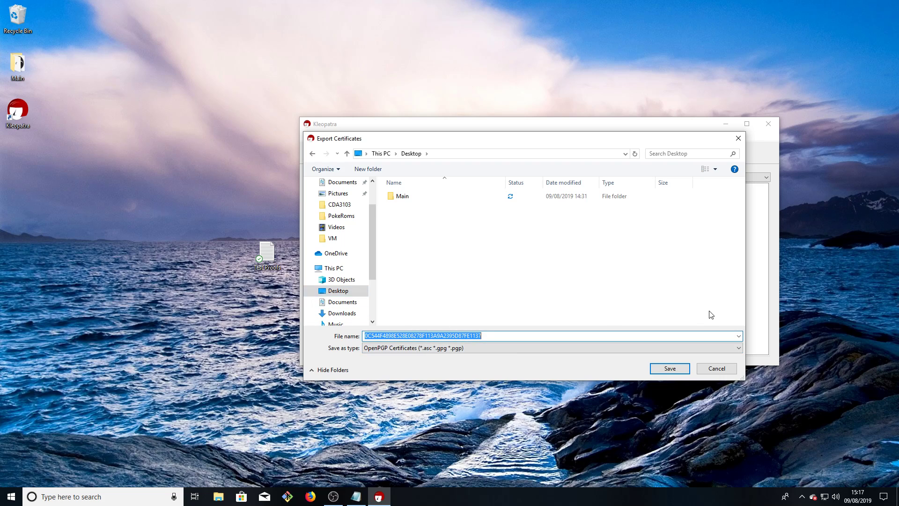
{"action": "type", "text": "Test"}
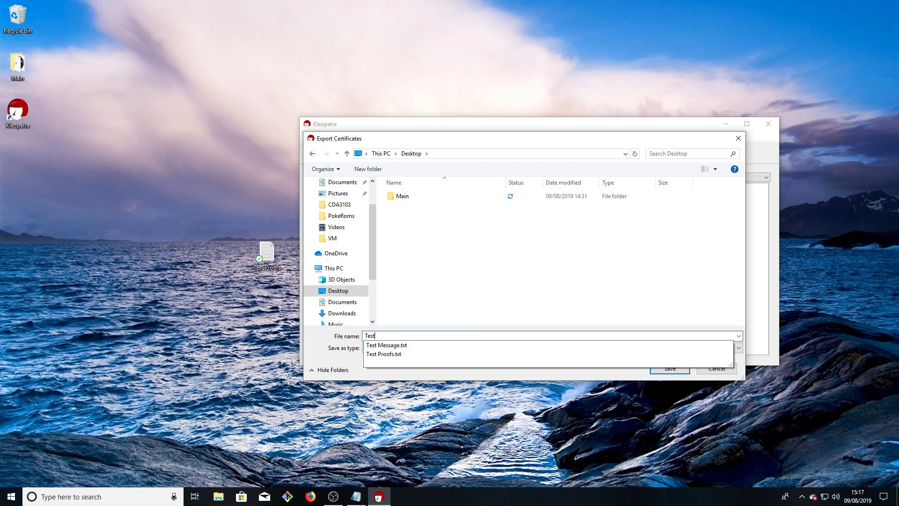
{"action": "type", "text": "1P"}
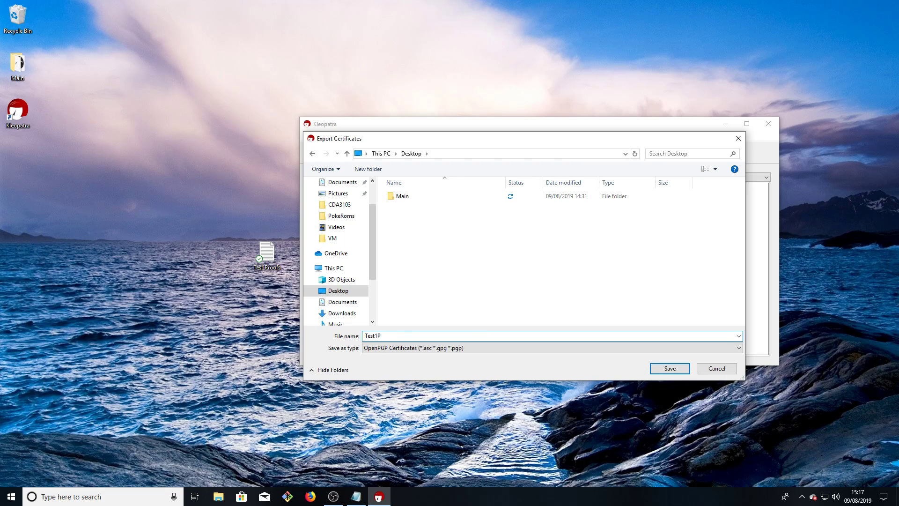
{"action": "type", "text": "ublic"}
{"action": "left_click", "coordinate": [675, 368]}
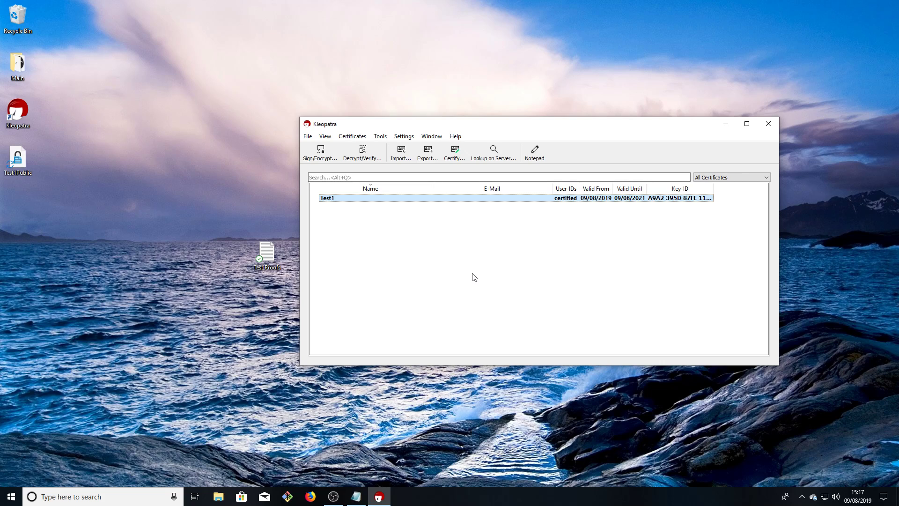
Export the Test1 secret key as Test1Priv after entering its passphrase, then minimize Kleopatra
{"action": "right_click", "coordinate": [353, 199]}
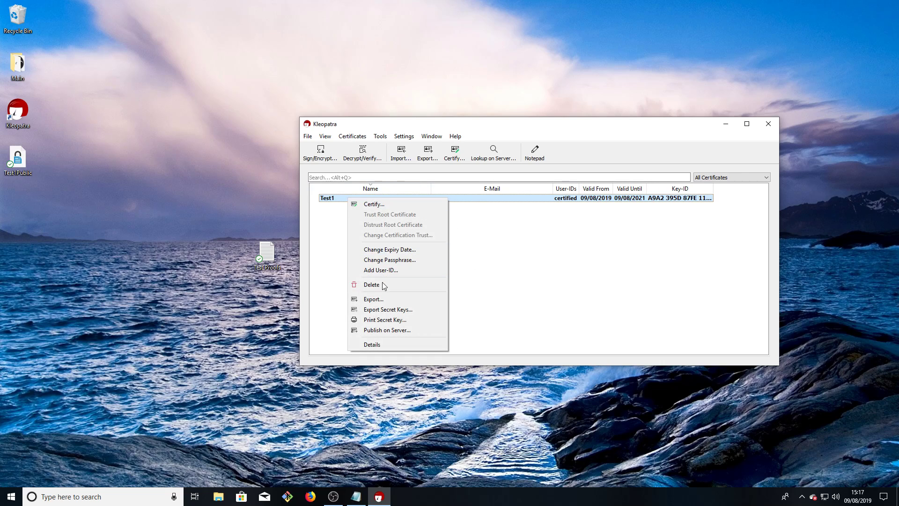
{"action": "left_click", "coordinate": [379, 310]}
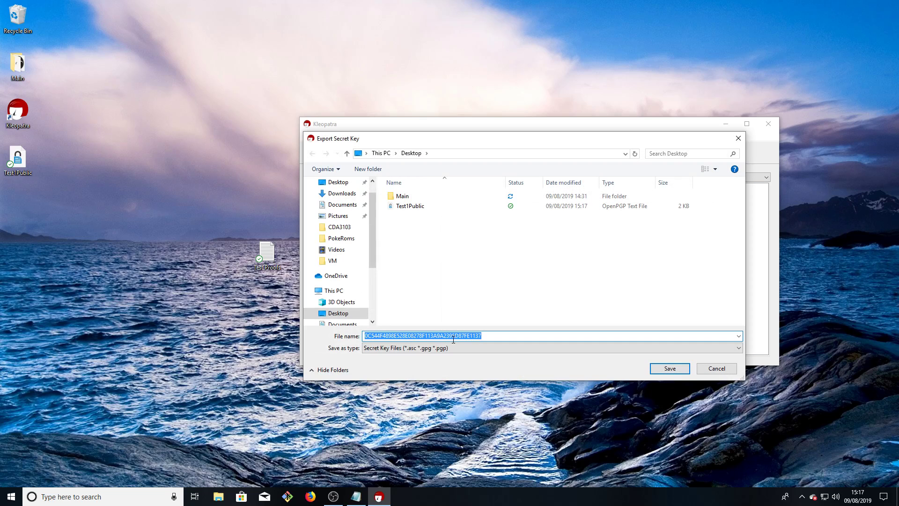
{"action": "type", "text": "Tes"}
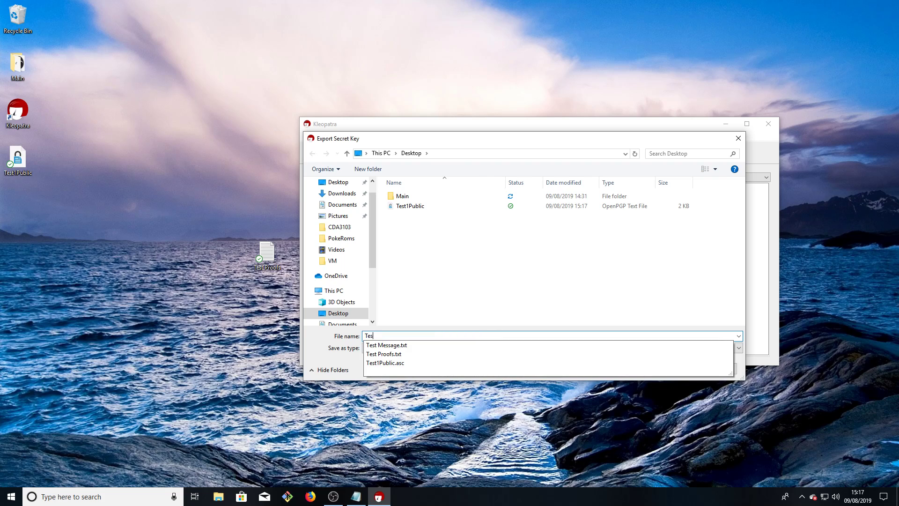
{"action": "type", "text": "t1Pr"}
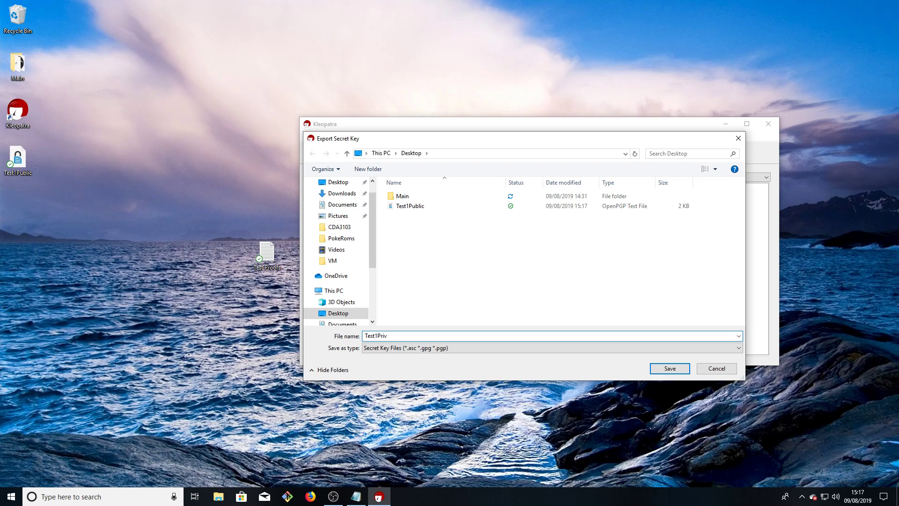
{"action": "type", "text": "iv"}
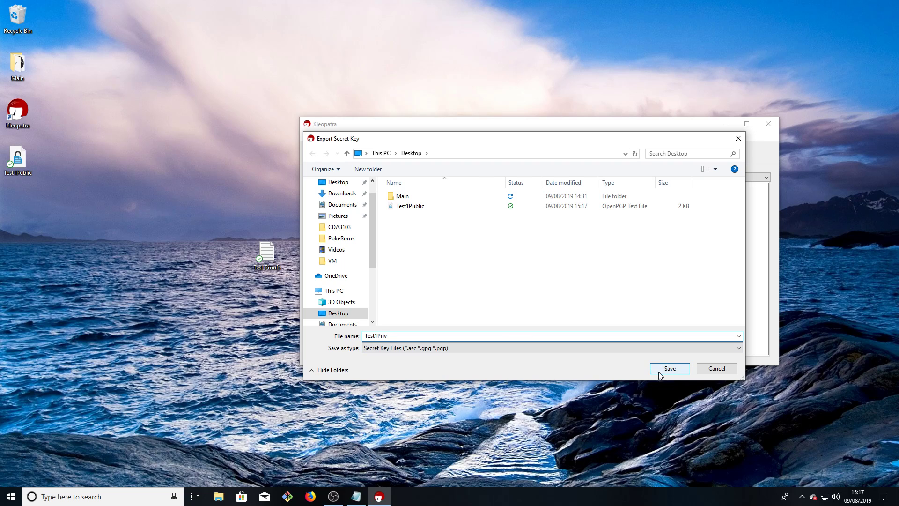
{"action": "left_click", "coordinate": [659, 370]}
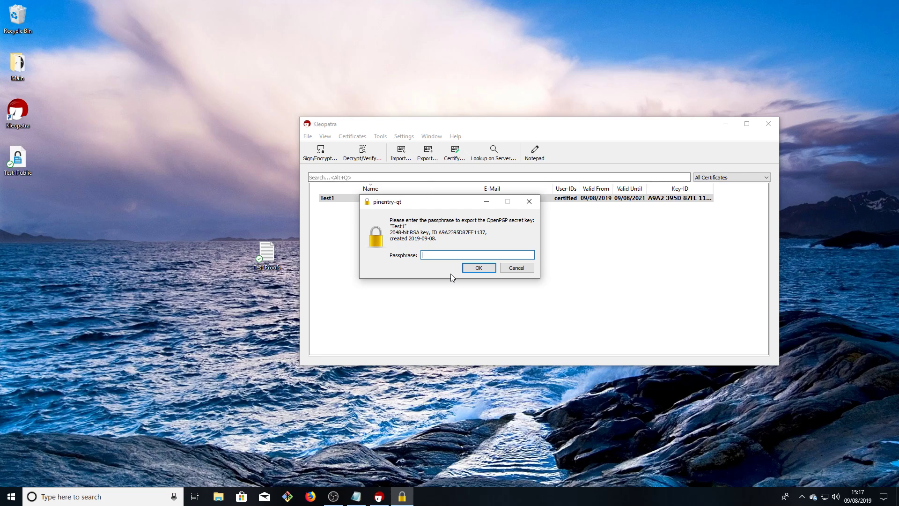
{"action": "type", "text": "••••••"}
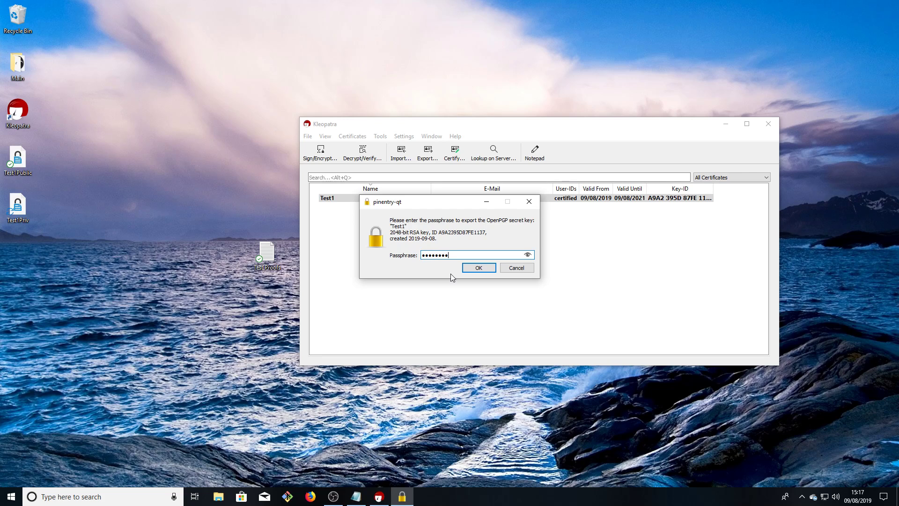
{"action": "left_click", "coordinate": [478, 267]}
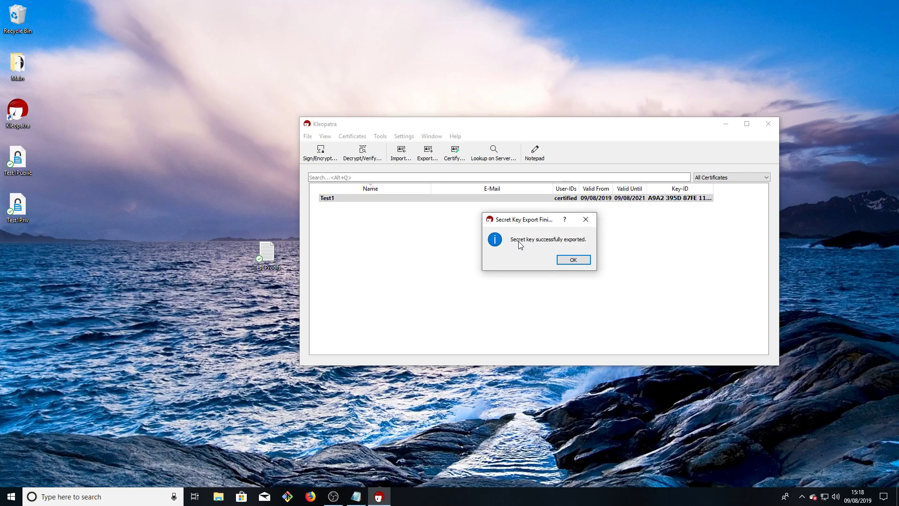
{"action": "left_click", "coordinate": [588, 261]}
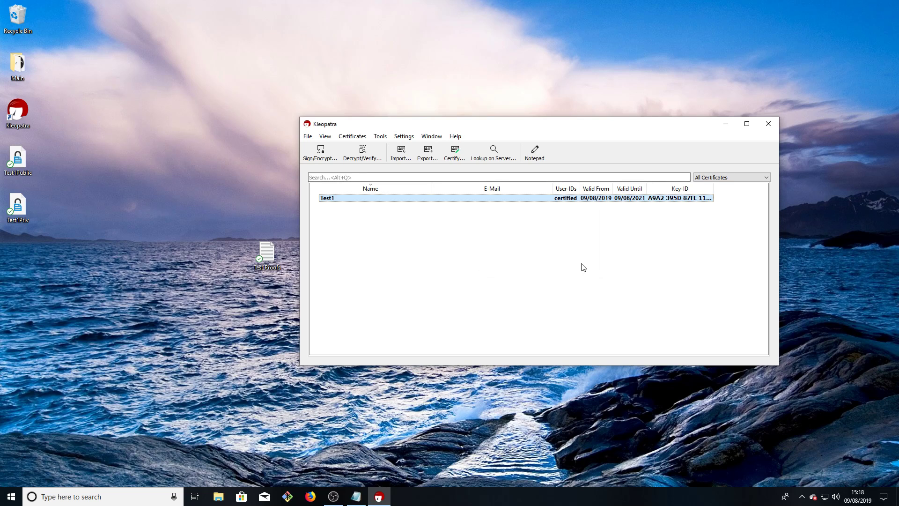
{"action": "left_click", "coordinate": [725, 125]}
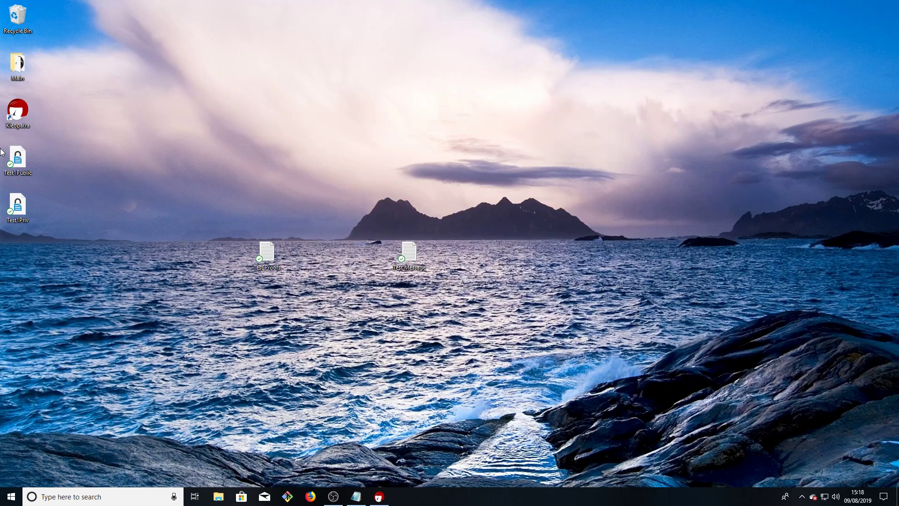
{"action": "right_click", "coordinate": [28, 158]}
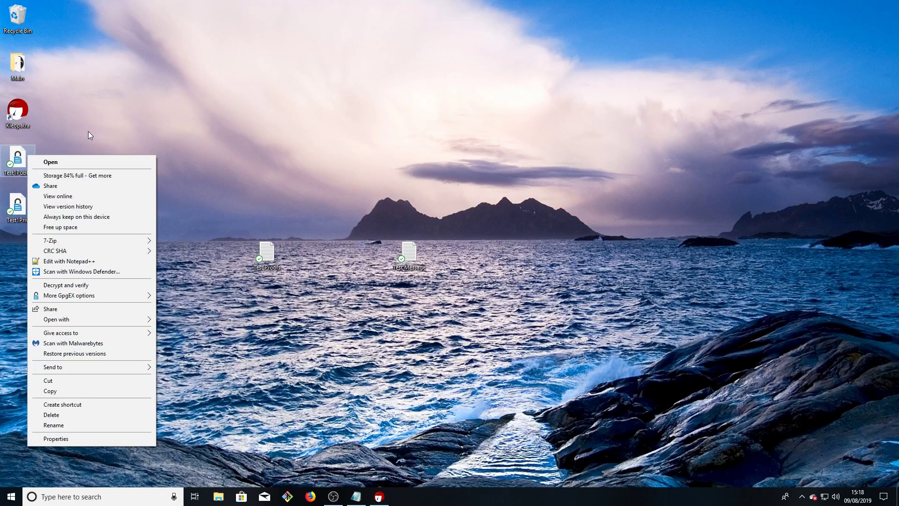
{"action": "left_click", "coordinate": [83, 260]}
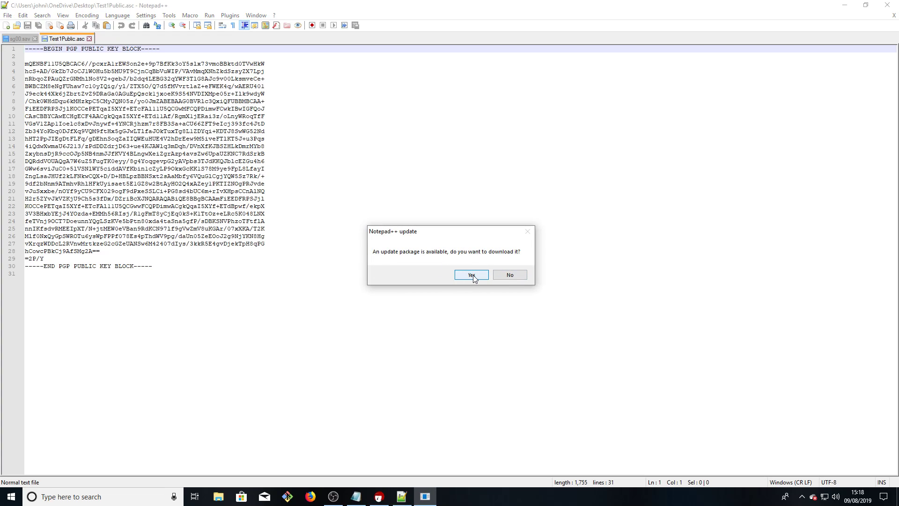
{"action": "left_click", "coordinate": [502, 277]}
{"action": "left_click_drag", "start_coordinate": [287, 251], "coordinate": [217, 237]}
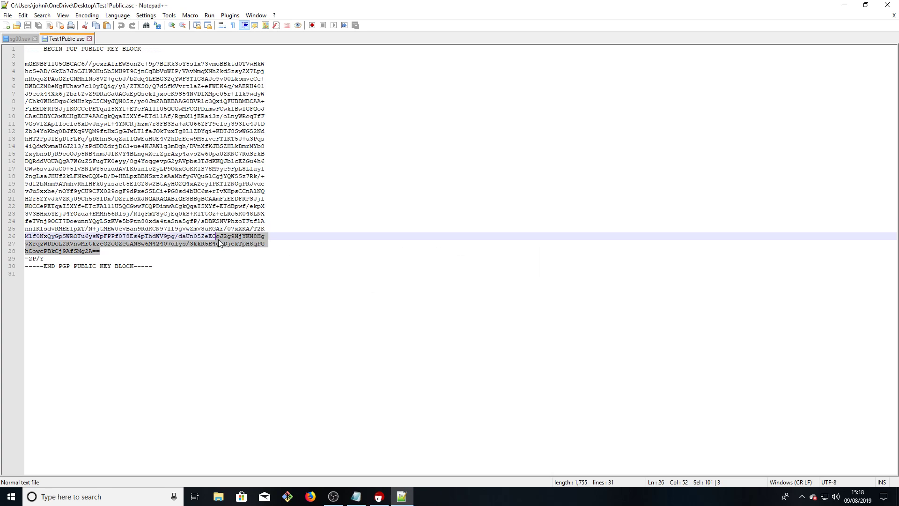
{"action": "left_click", "coordinate": [235, 244]}
{"action": "left_click", "coordinate": [203, 260]}
{"action": "left_click", "coordinate": [246, 281]}
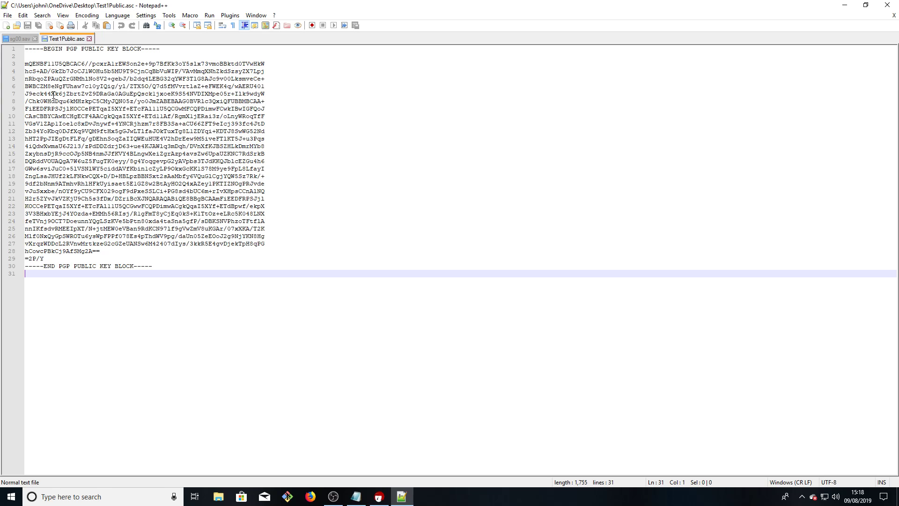
{"action": "left_click", "coordinate": [29, 64]}
{"action": "left_click_drag", "start_coordinate": [29, 63], "coordinate": [186, 257]}
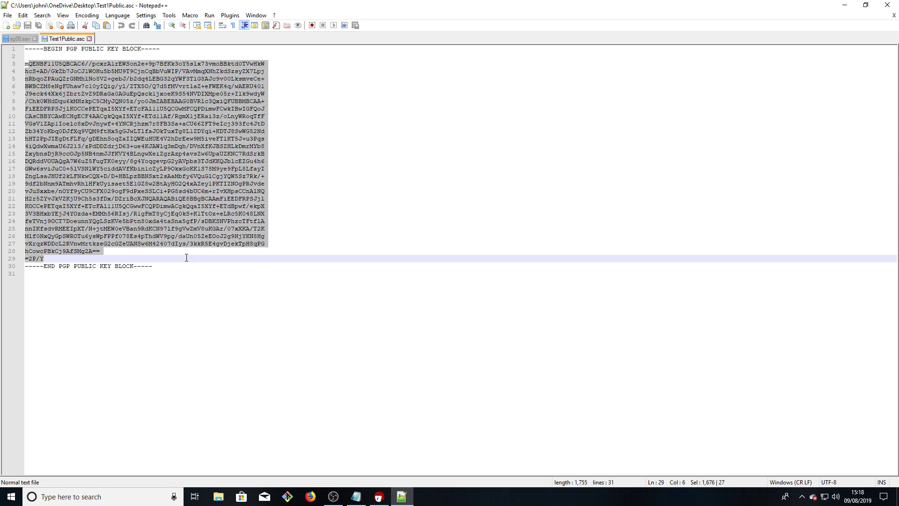
{"action": "left_click", "coordinate": [344, 213]}
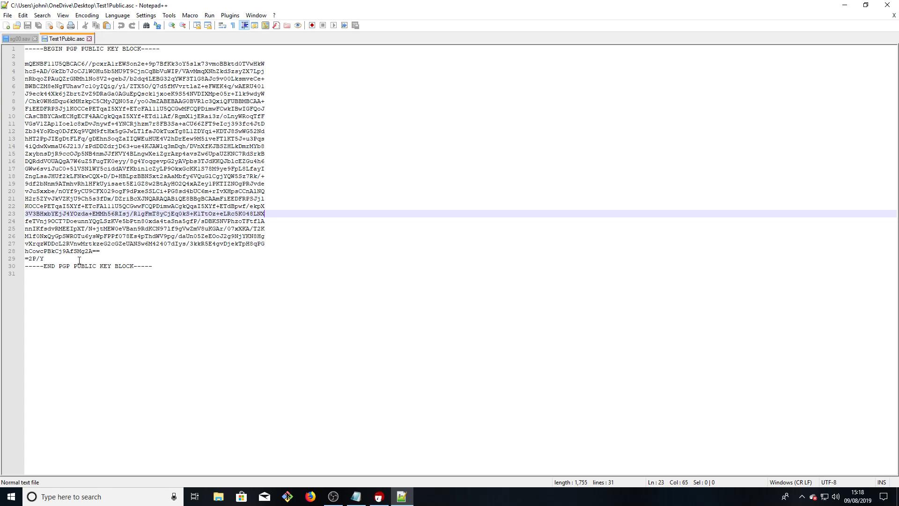
{"action": "left_click_drag", "start_coordinate": [64, 256], "coordinate": [26, 47]}
{"action": "left_click", "coordinate": [385, 198]}
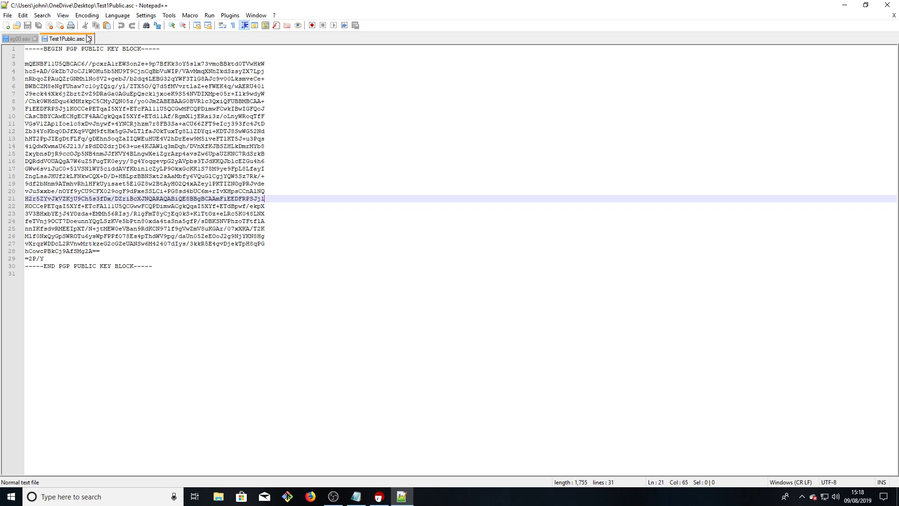
{"action": "left_click", "coordinate": [895, 4]}
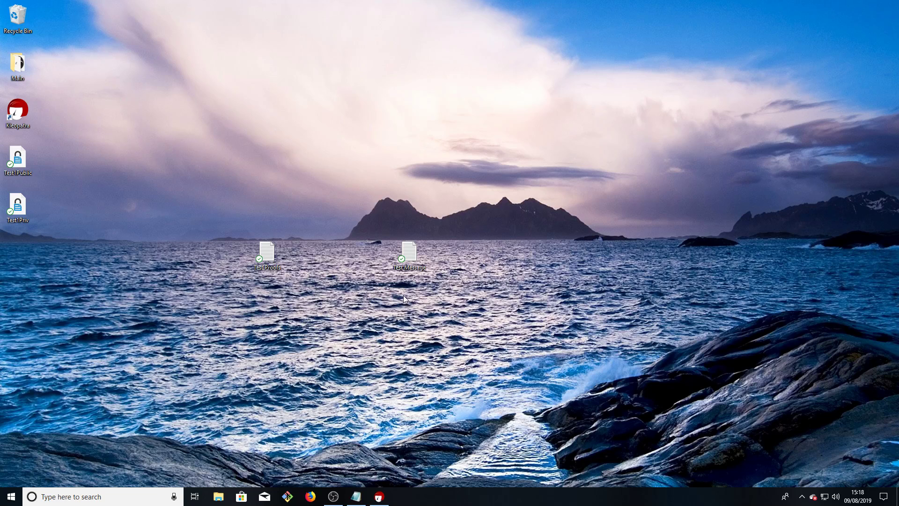
Copy all the Test Message text ('This is the test message.') to the clipboard and minimize Notepad
{"action": "double_click", "coordinate": [403, 255]}
{"action": "key", "text": "ctrl+a"}
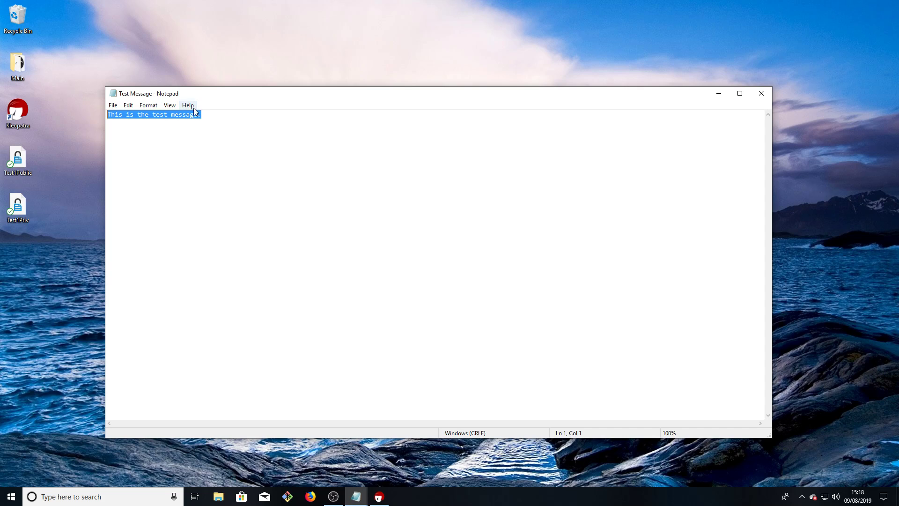
{"action": "right_click", "coordinate": [171, 117]}
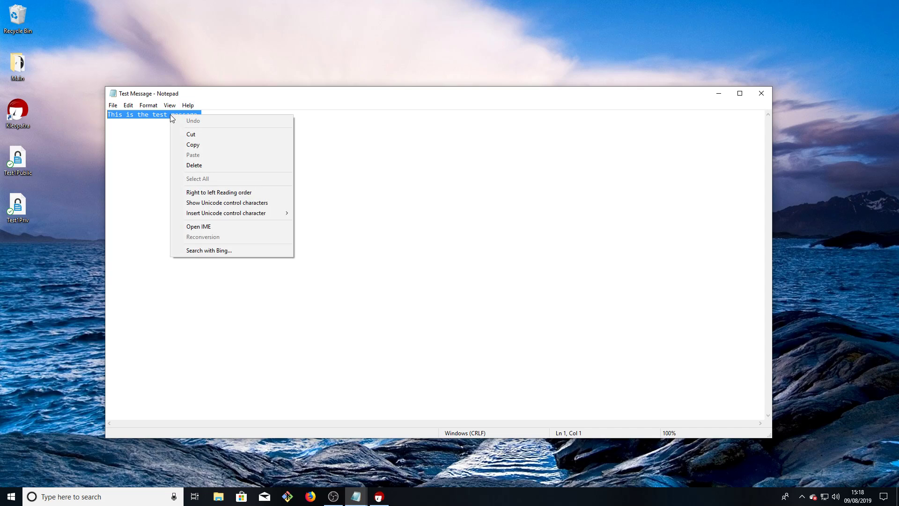
{"action": "left_click", "coordinate": [212, 144]}
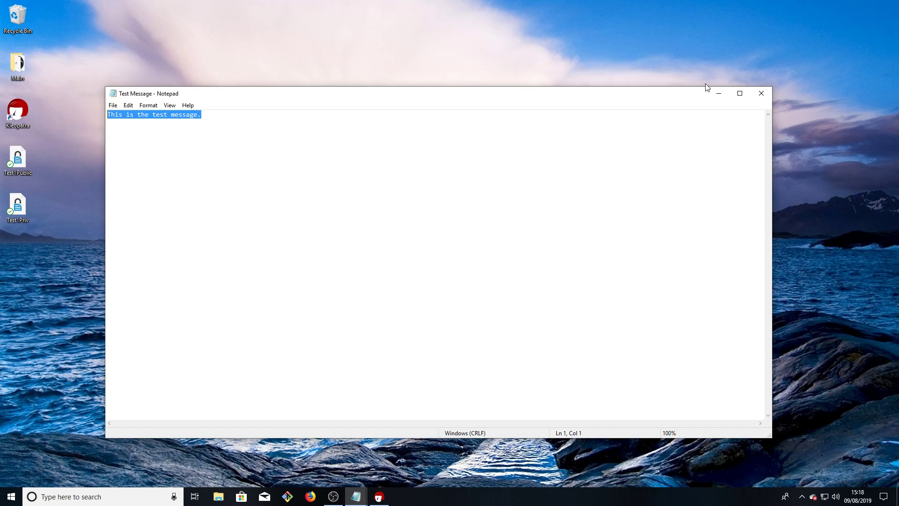
{"action": "left_click", "coordinate": [719, 93]}
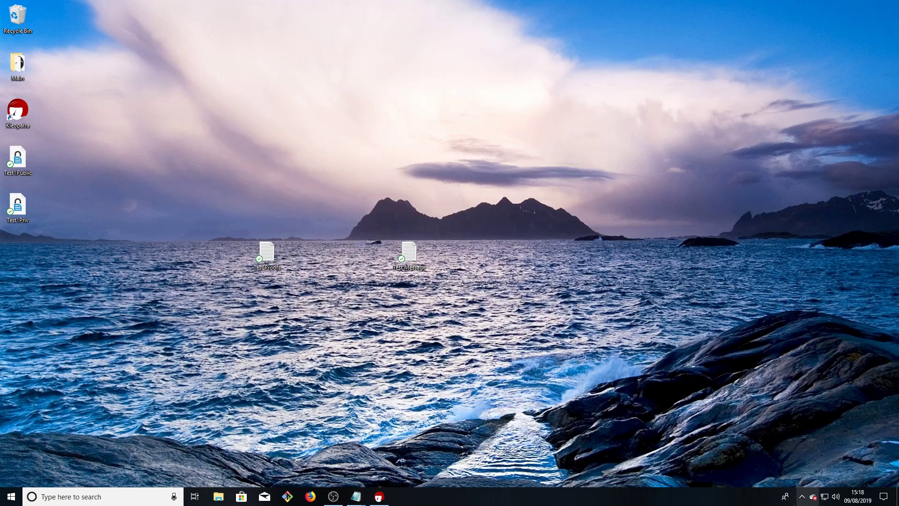
{"action": "left_click", "coordinate": [803, 496]}
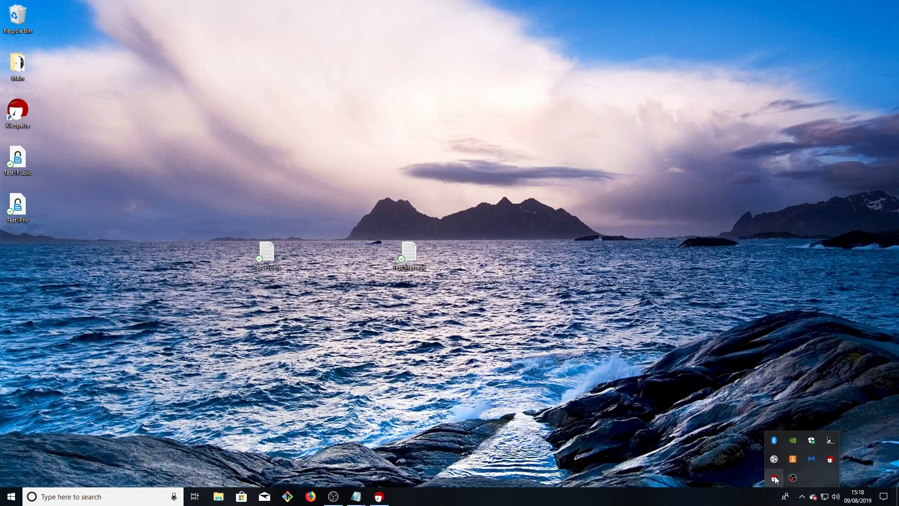
Encrypt the clipboard message for recipient Test1 from Kleopatra's tray menu and close the results
{"action": "right_click", "coordinate": [803, 479]}
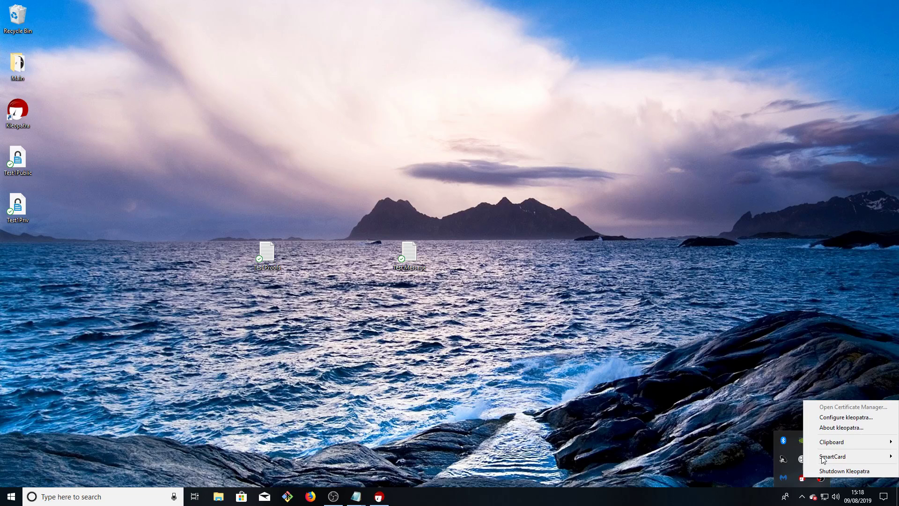
{"action": "mouse_move", "coordinate": [823, 445]}
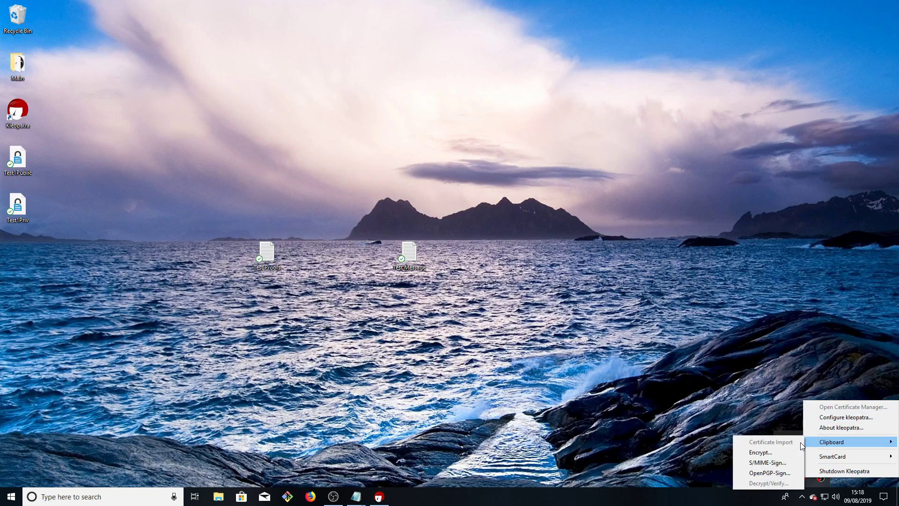
{"action": "left_click", "coordinate": [759, 452]}
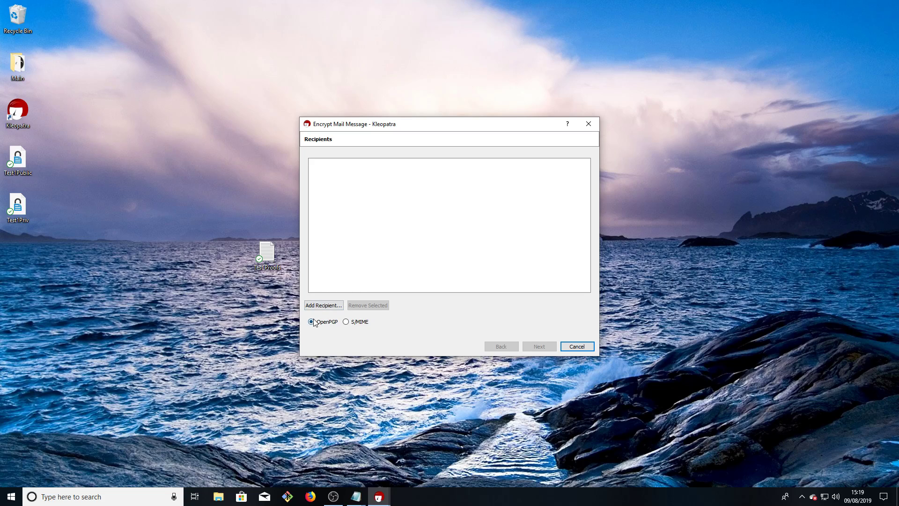
{"action": "left_click", "coordinate": [323, 306]}
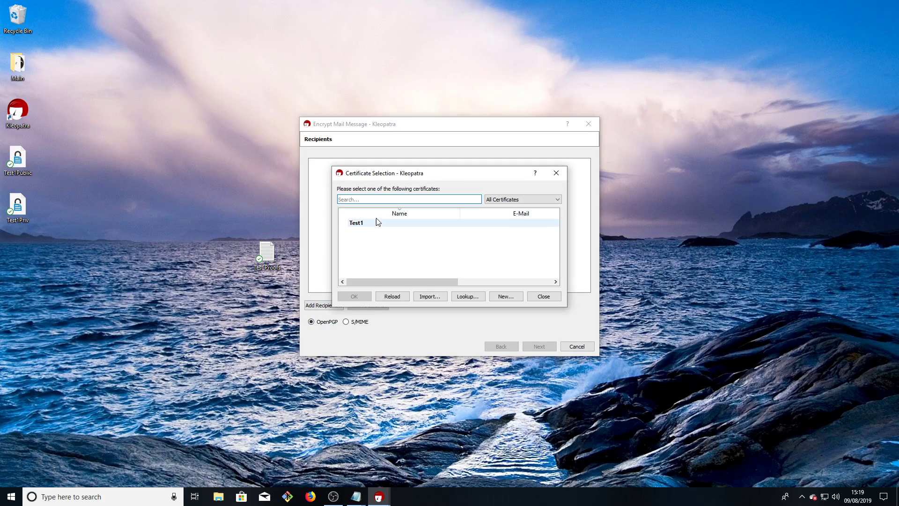
{"action": "left_click", "coordinate": [365, 224]}
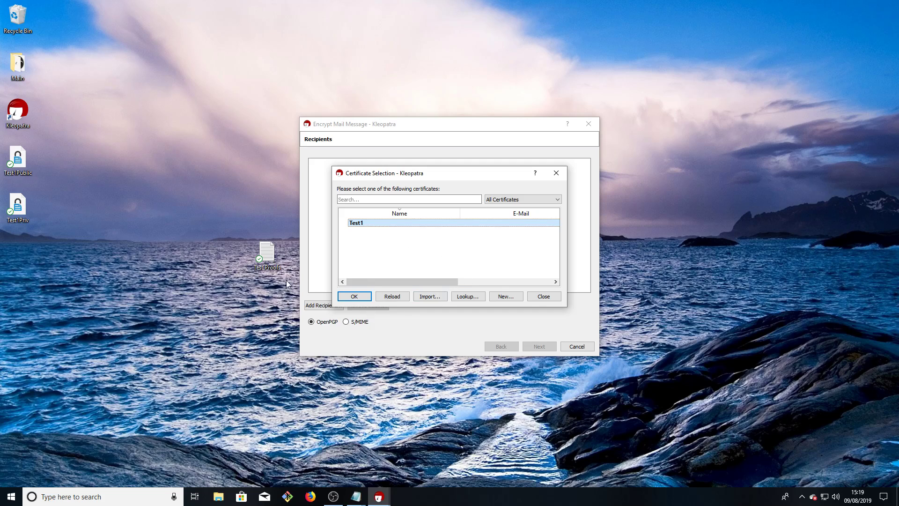
{"action": "left_click", "coordinate": [345, 298]}
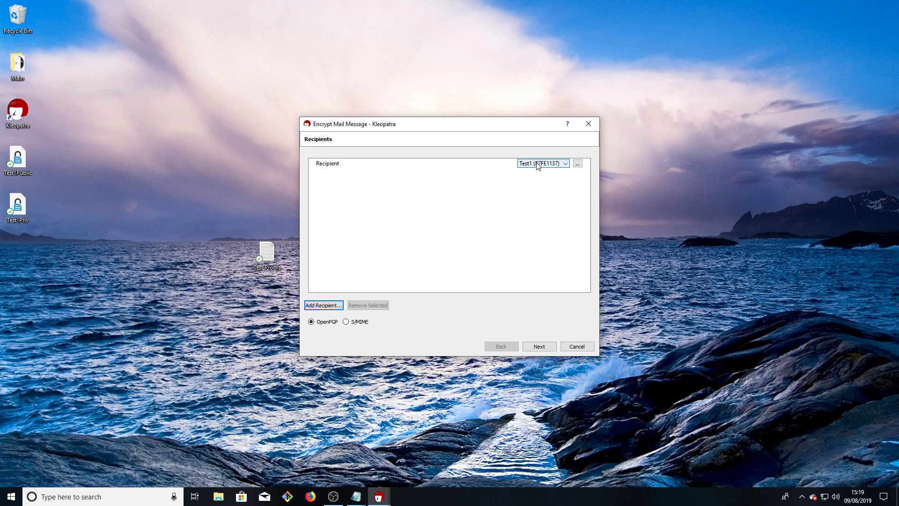
{"action": "left_click", "coordinate": [544, 347]}
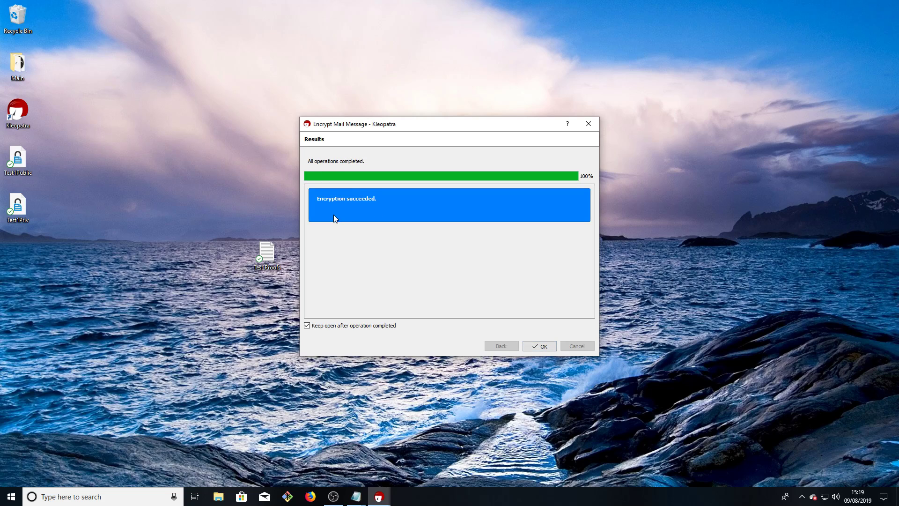
{"action": "left_click", "coordinate": [538, 346]}
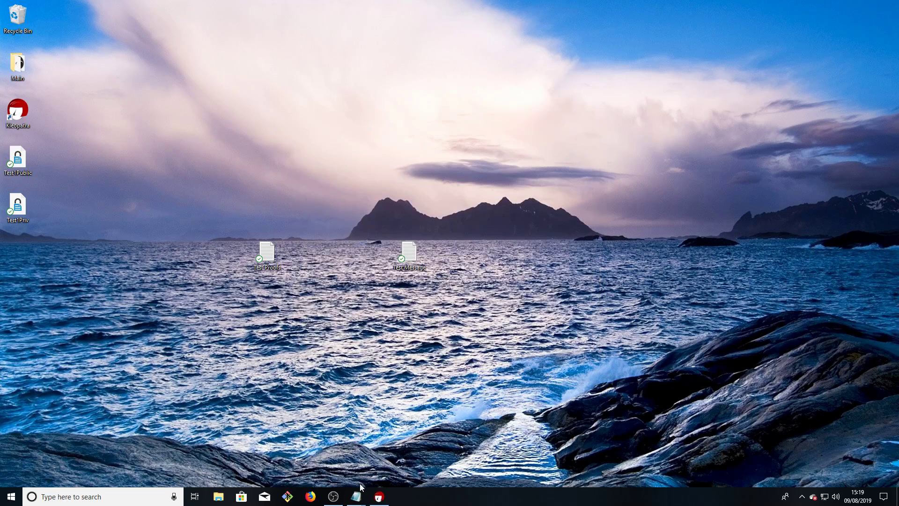
Open Test Proofs.txt and paste the encrypted PGP message into it
{"action": "double_click", "coordinate": [272, 253]}
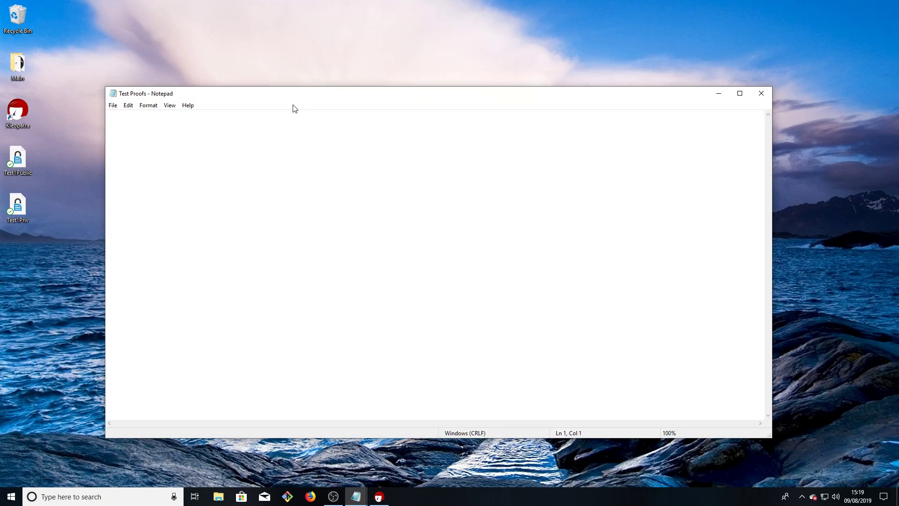
{"action": "left_click_drag", "start_coordinate": [293, 96], "coordinate": [445, 66]}
{"action": "right_click", "coordinate": [382, 117]}
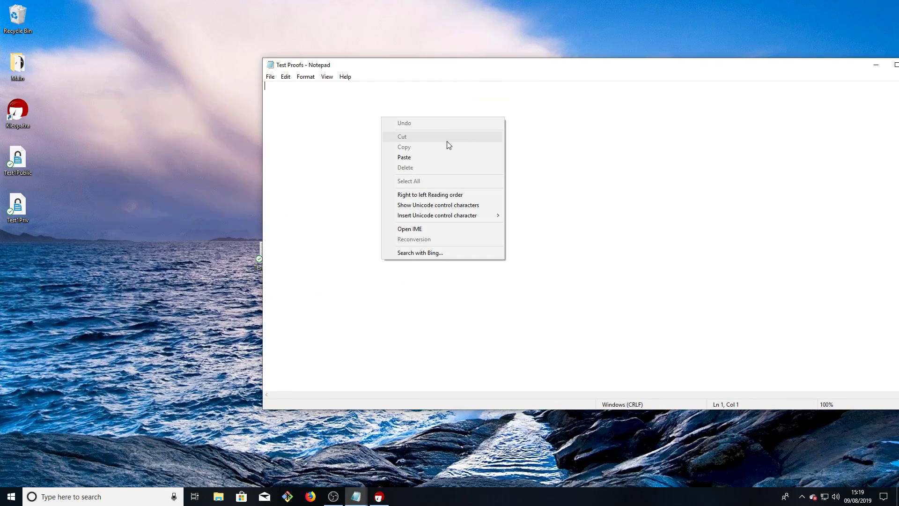
{"action": "left_click", "coordinate": [426, 155]}
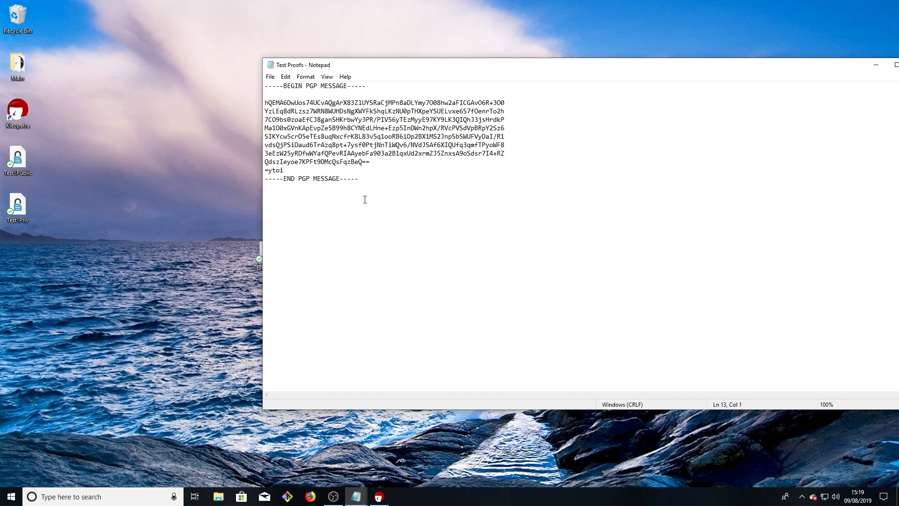
Copy the whole PGP message block and minimize the Test Proofs window
{"action": "left_click_drag", "start_coordinate": [364, 200], "coordinate": [265, 85]}
{"action": "left_click", "coordinate": [335, 232]}
{"action": "left_click_drag", "start_coordinate": [402, 187], "coordinate": [232, 80]}
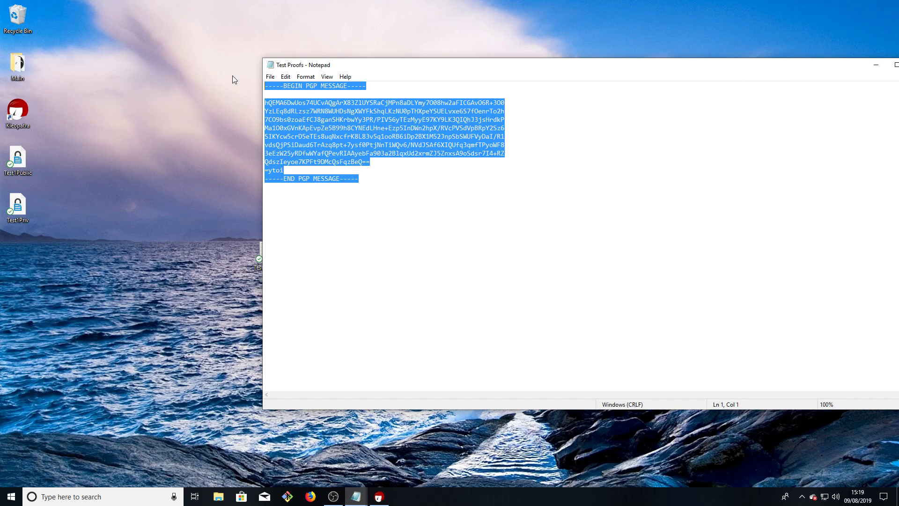
{"action": "right_click", "coordinate": [326, 124]}
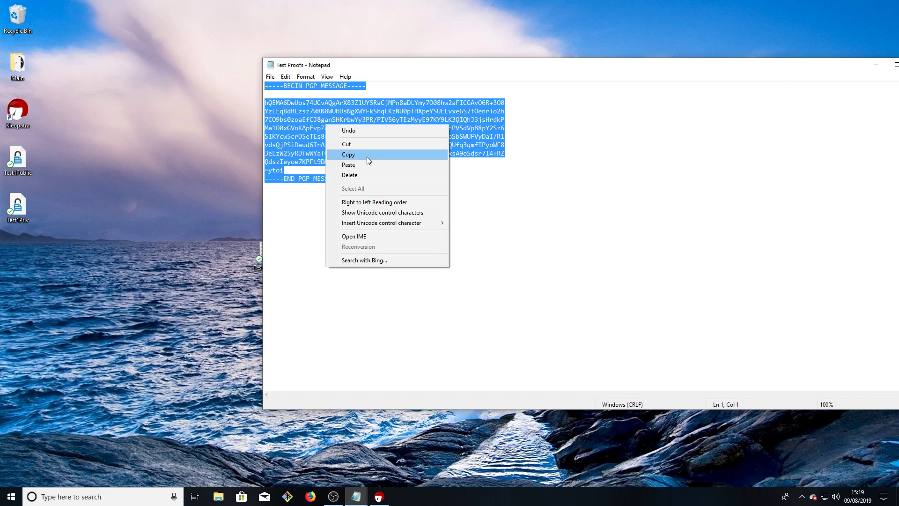
{"action": "left_click", "coordinate": [358, 154]}
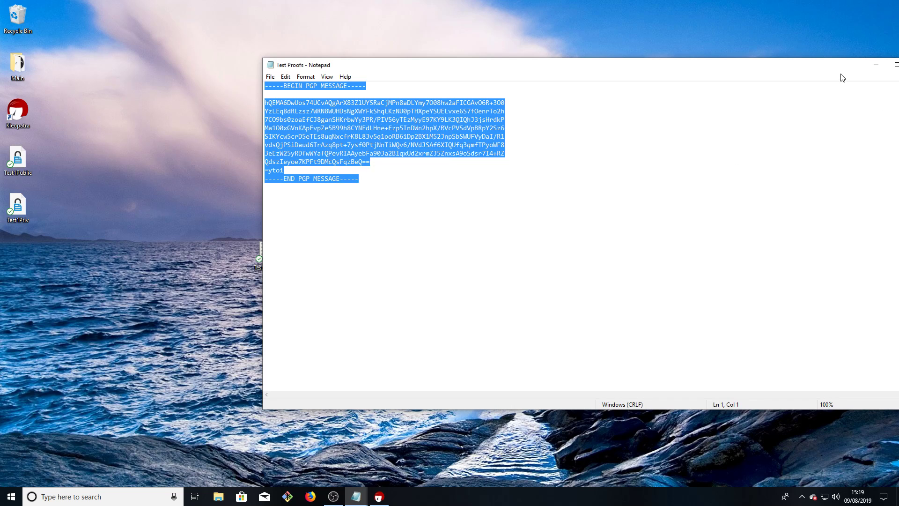
{"action": "left_click_drag", "start_coordinate": [832, 64], "coordinate": [629, 47]}
{"action": "left_click", "coordinate": [676, 49]}
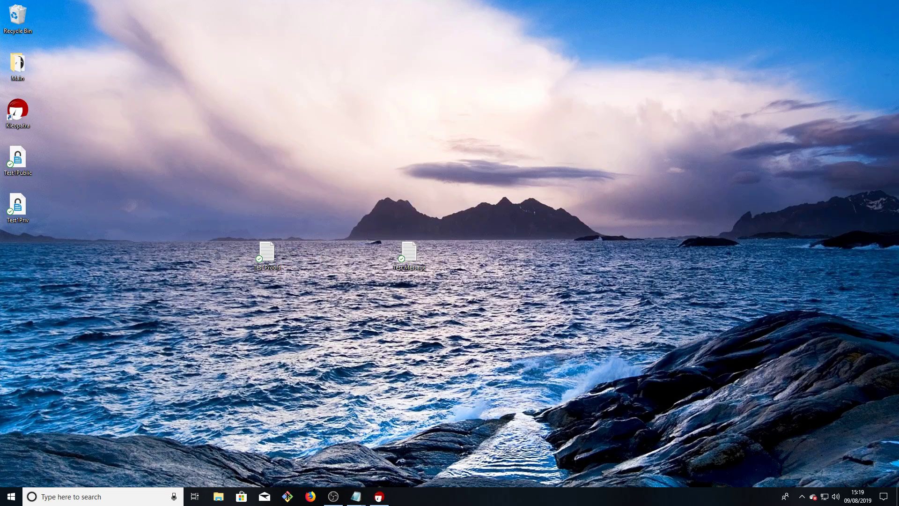
Decrypt the clipboard PGP message via Kleopatra's tray menu, unlocking the Test1 key with its passphrase
{"action": "left_click", "coordinate": [802, 496]}
{"action": "right_click", "coordinate": [802, 478]}
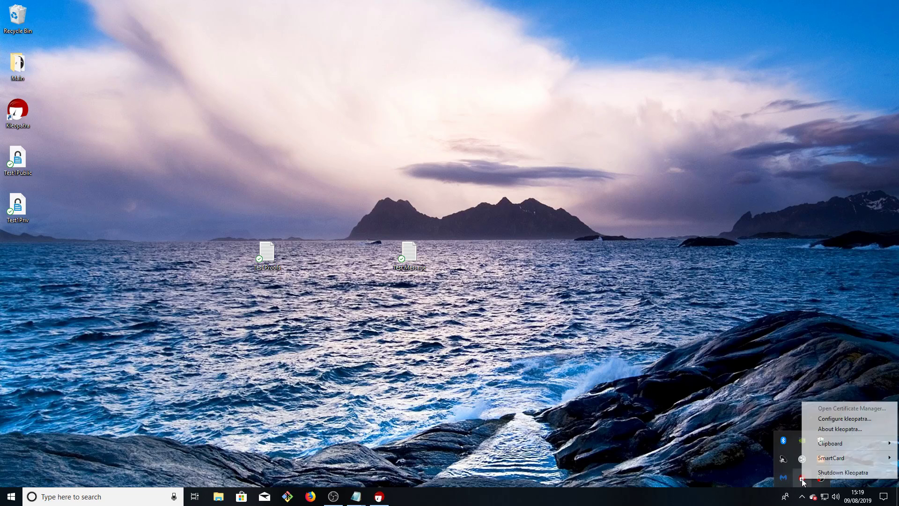
{"action": "mouse_move", "coordinate": [844, 443]}
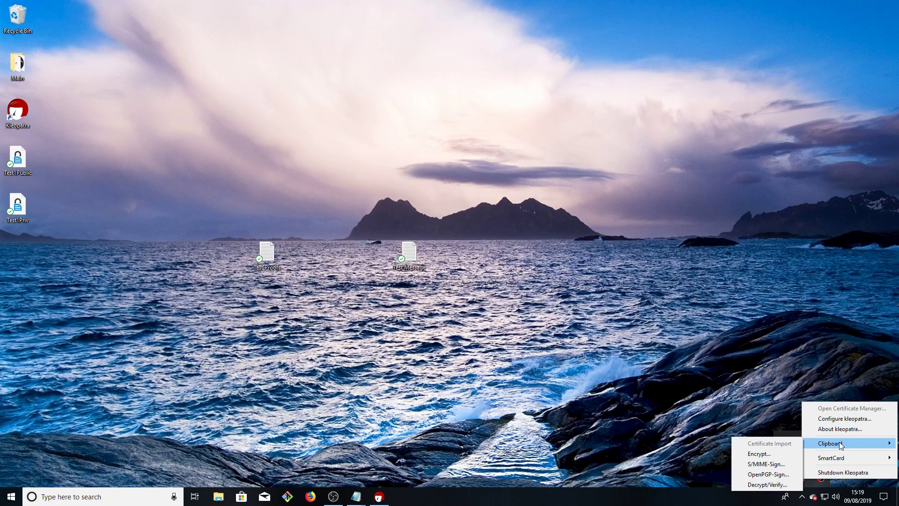
{"action": "left_click", "coordinate": [756, 486]}
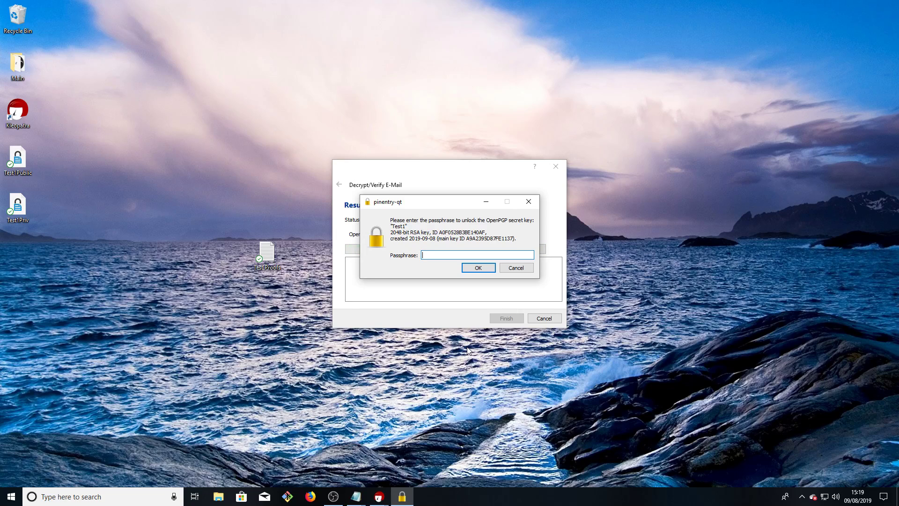
{"action": "type", "text": "••••••••••••"}
{"action": "left_click", "coordinate": [478, 267]}
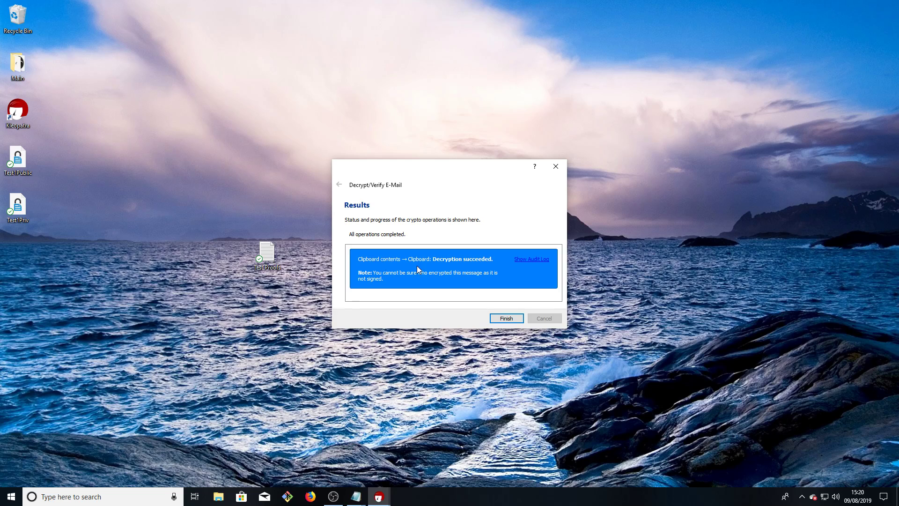
{"action": "left_click", "coordinate": [504, 319]}
{"action": "left_click", "coordinate": [356, 496]}
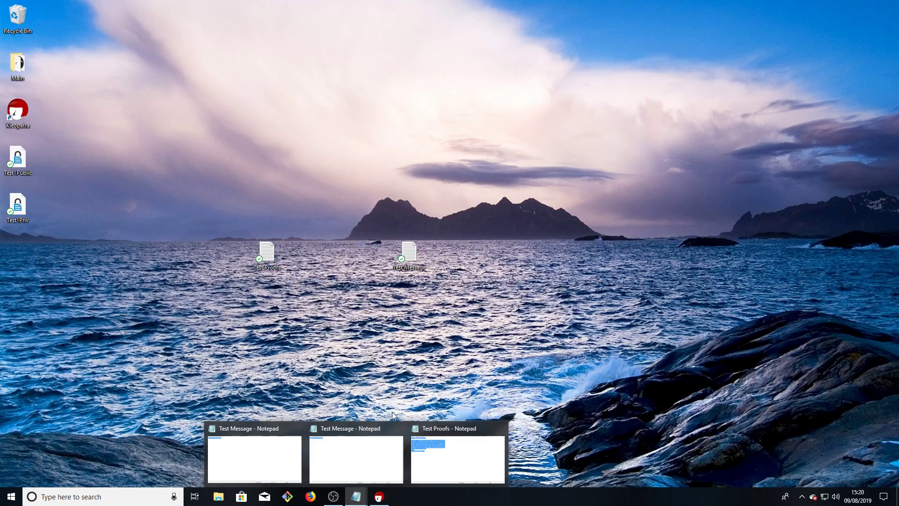
Paste the decrypted text below the PGP block and line it up against the original Test Message
{"action": "left_click", "coordinate": [444, 453]}
{"action": "left_click", "coordinate": [398, 320]}
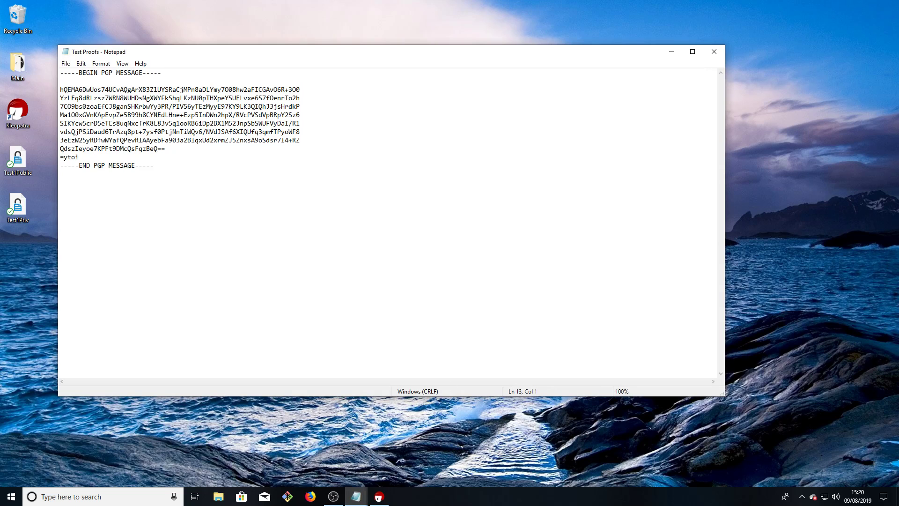
{"action": "key", "text": "ctrl+v"}
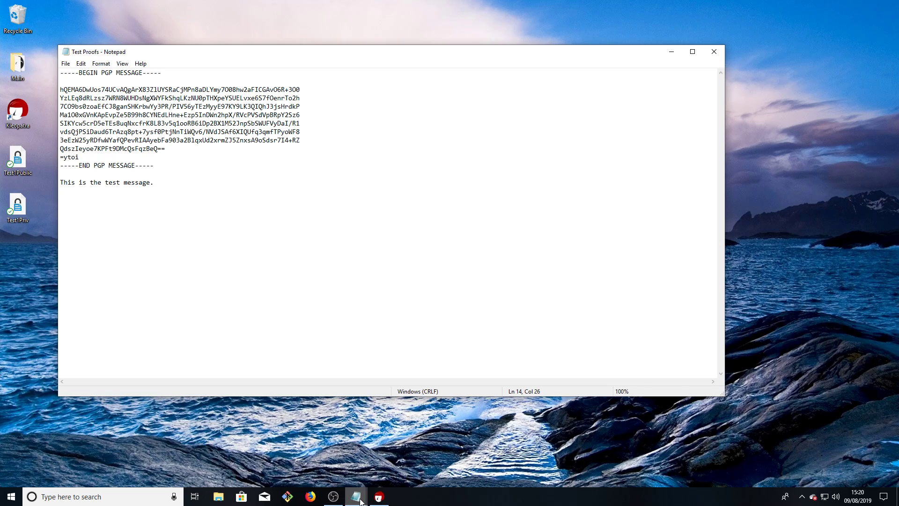
{"action": "mouse_move", "coordinate": [356, 496]}
{"action": "left_click", "coordinate": [347, 466]}
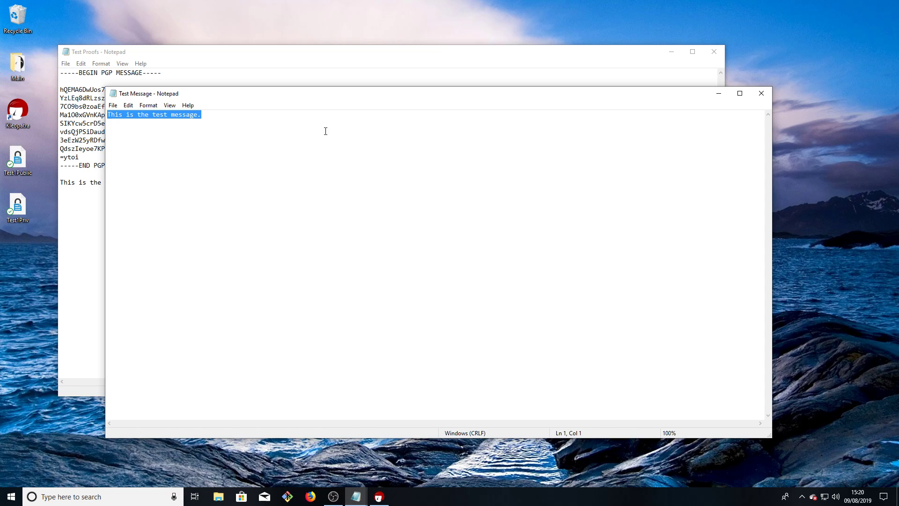
{"action": "left_click_drag", "start_coordinate": [323, 98], "coordinate": [389, 167]}
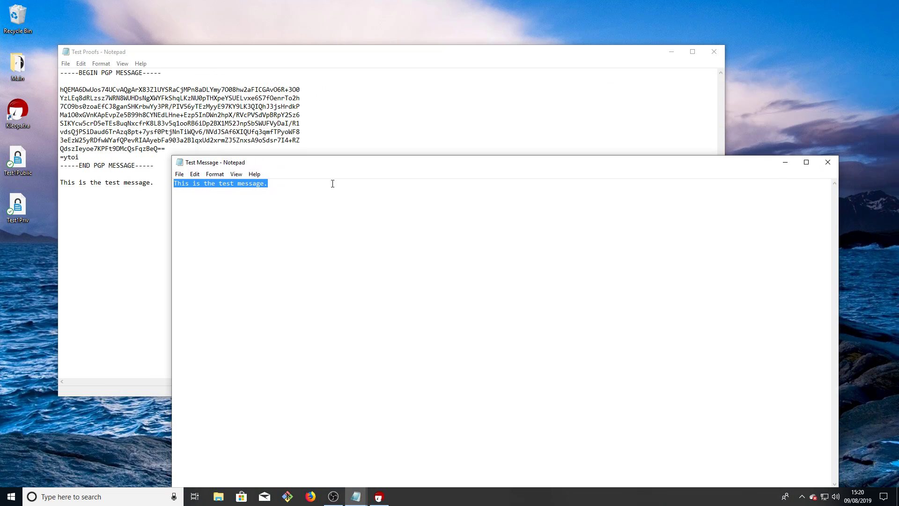
{"action": "left_click", "coordinate": [219, 183]}
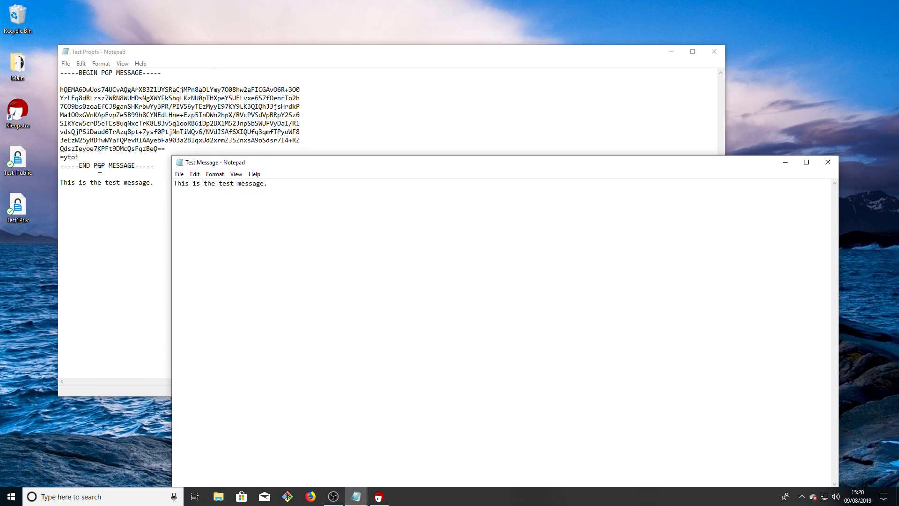
{"action": "left_click_drag", "start_coordinate": [317, 163], "coordinate": [205, 164]}
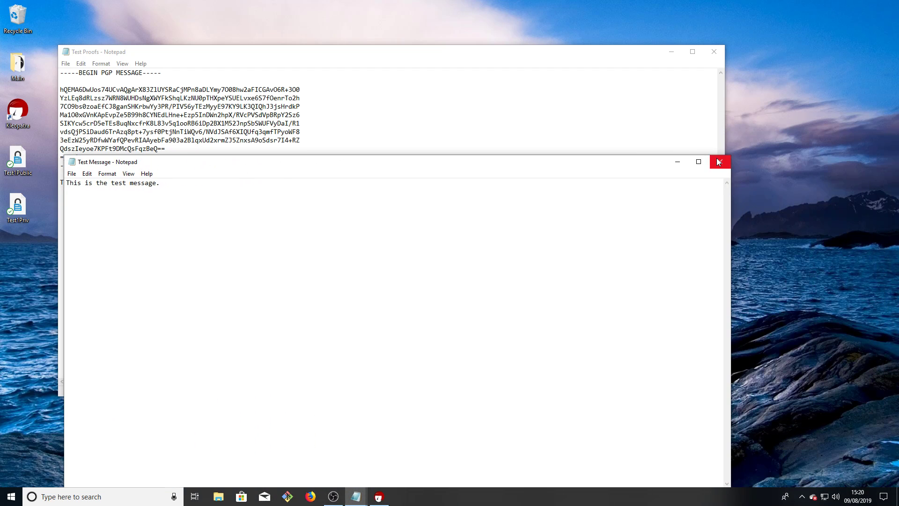
Close both notes without saving Test Proofs and restore the Kleopatra window
{"action": "left_click", "coordinate": [718, 161]}
{"action": "left_click", "coordinate": [720, 52]}
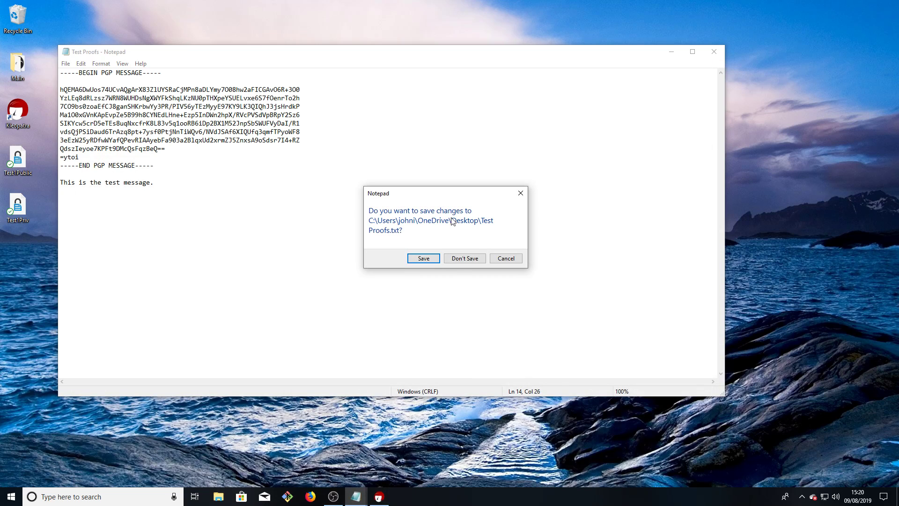
{"action": "left_click", "coordinate": [464, 258]}
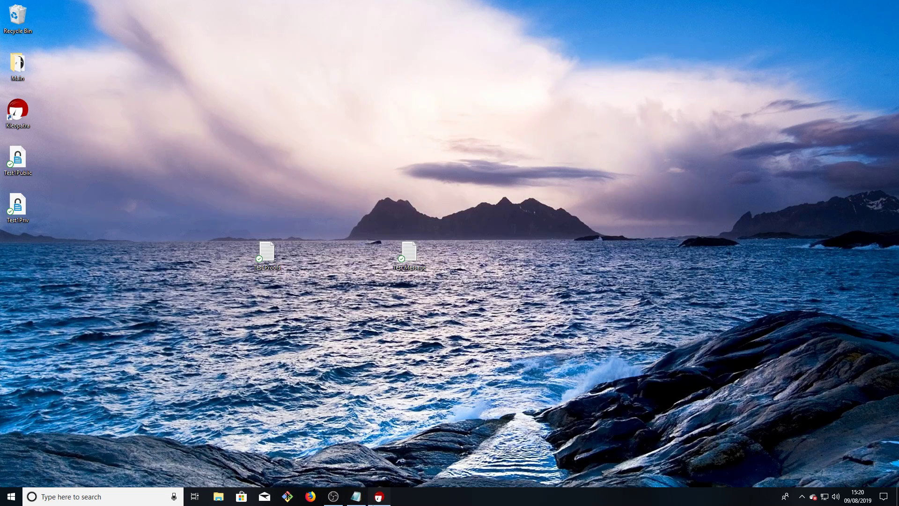
{"action": "left_click", "coordinate": [372, 499]}
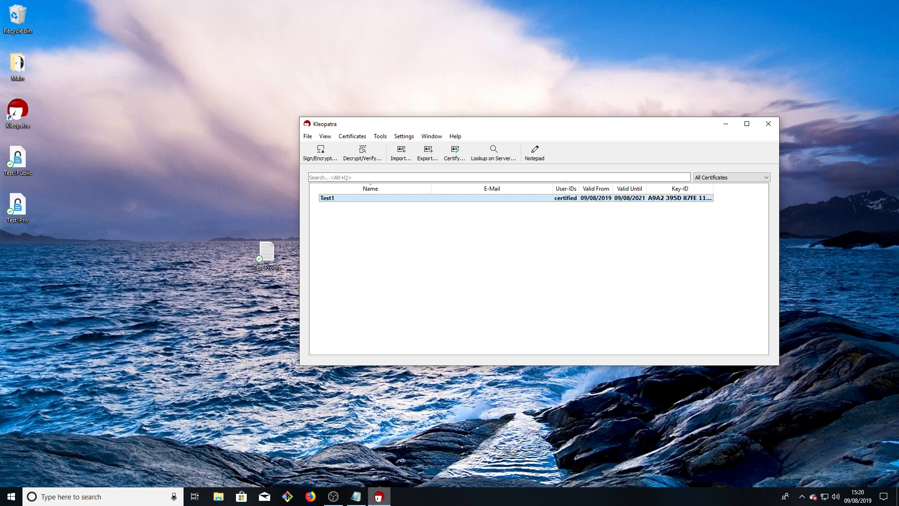